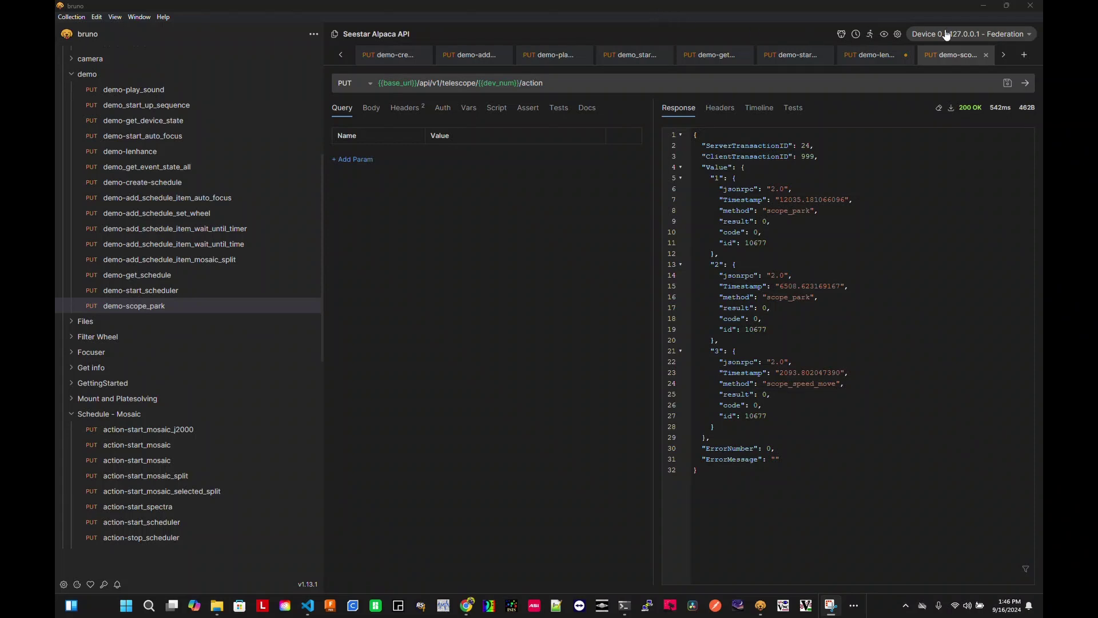
Step: Review the available device environments, keep Device 0 - 127.0.0.1 - Federation, and send the demo-play_sound request after showing its body
click(1027, 37)
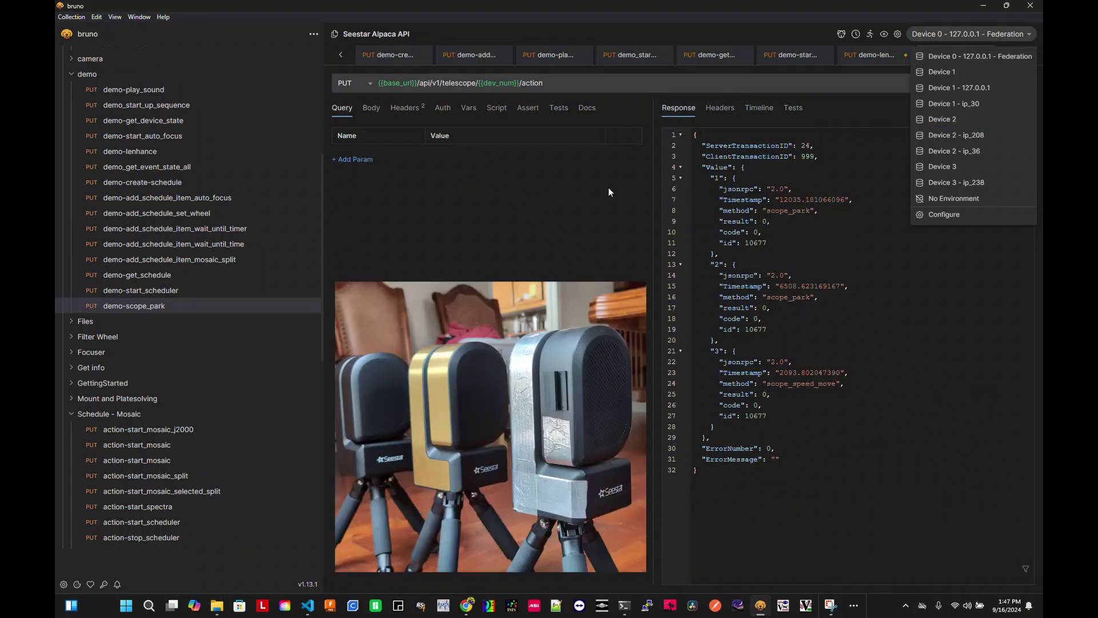
click(160, 93)
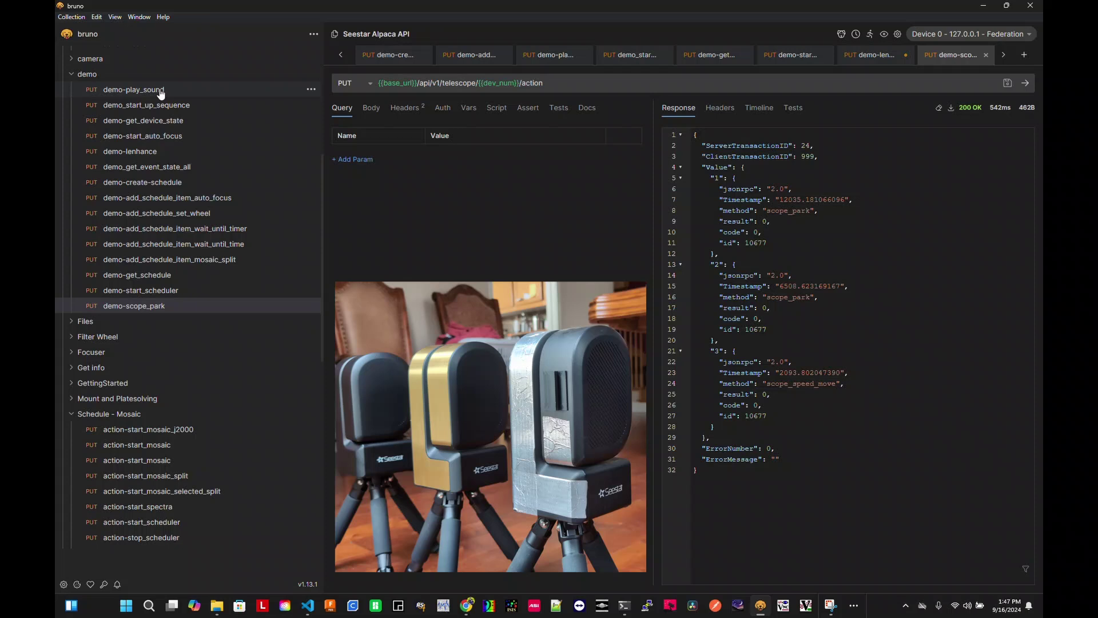
click(160, 92)
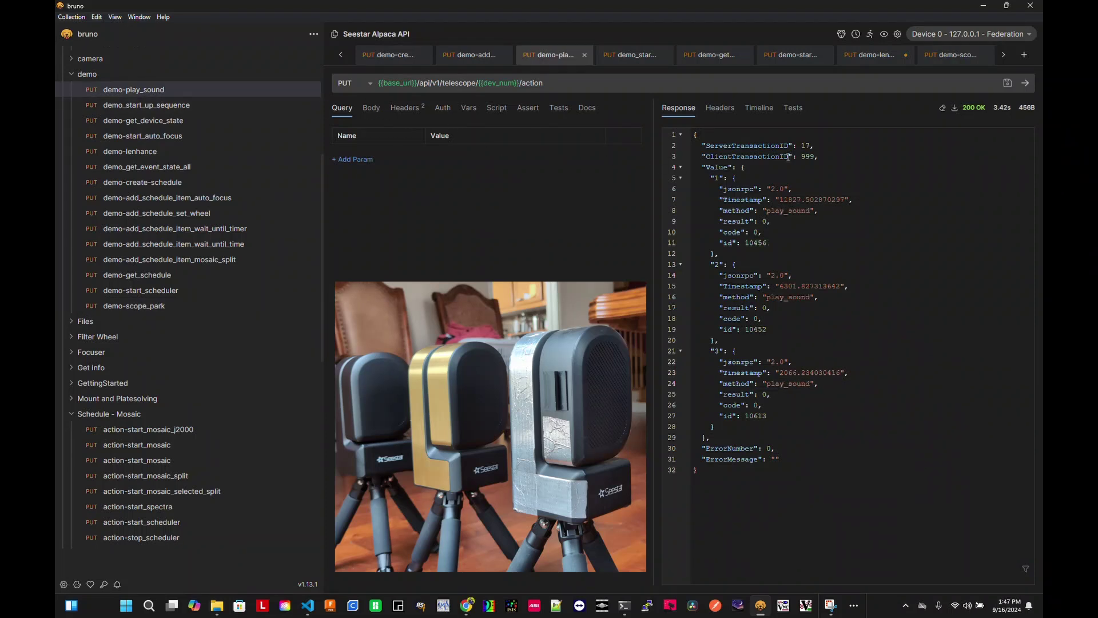
click(369, 110)
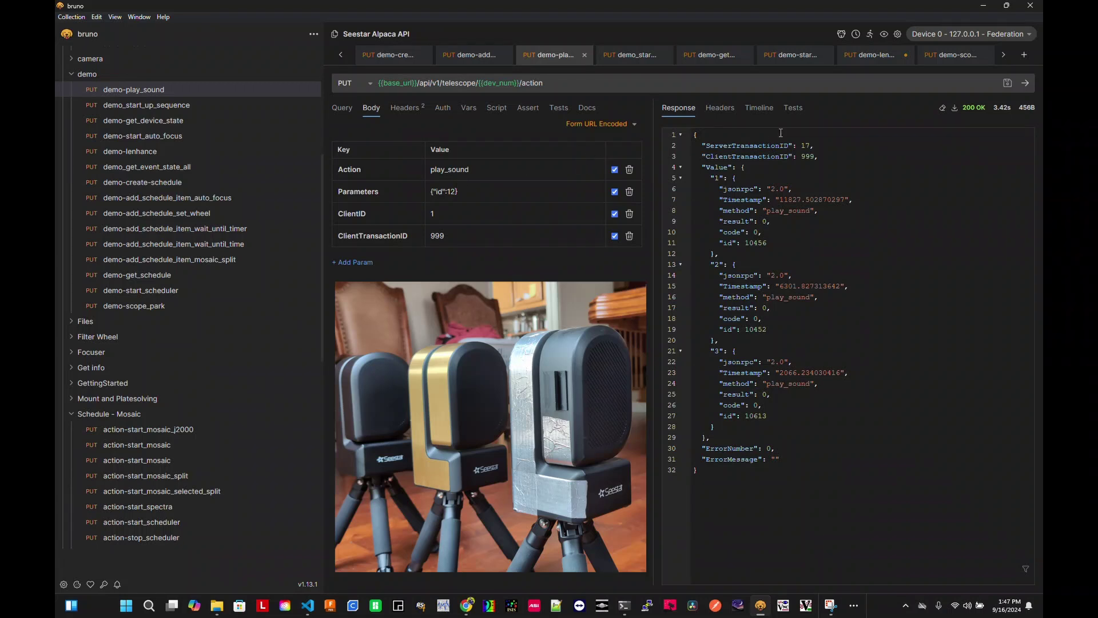
click(1027, 85)
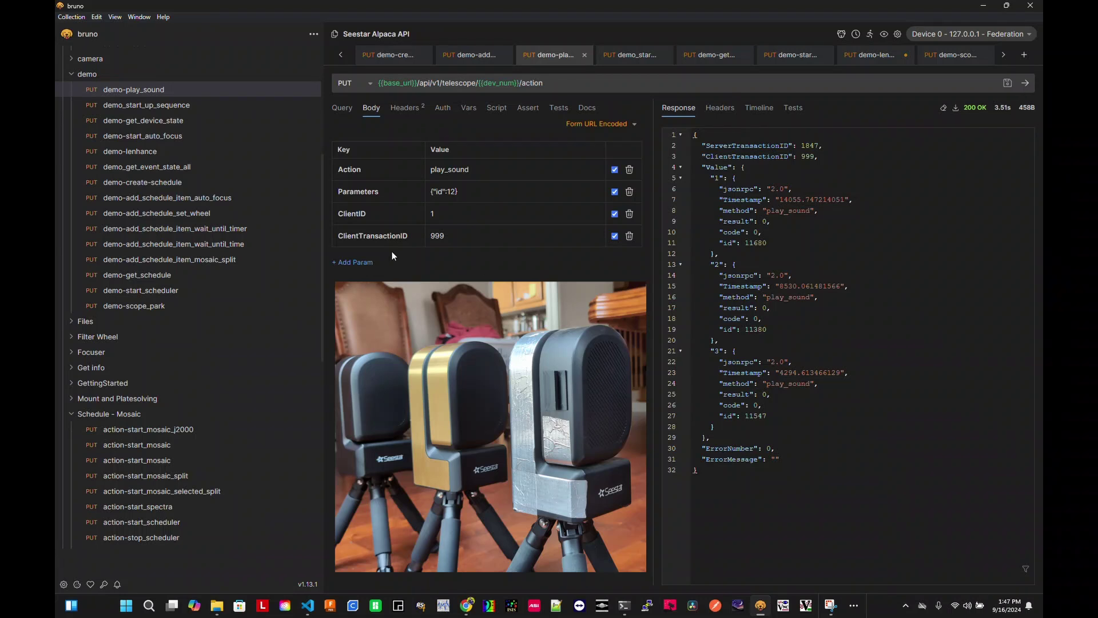
Step: Show the body of the demo_start_up_sequence request and send it to start up all federated telescopes
click(171, 107)
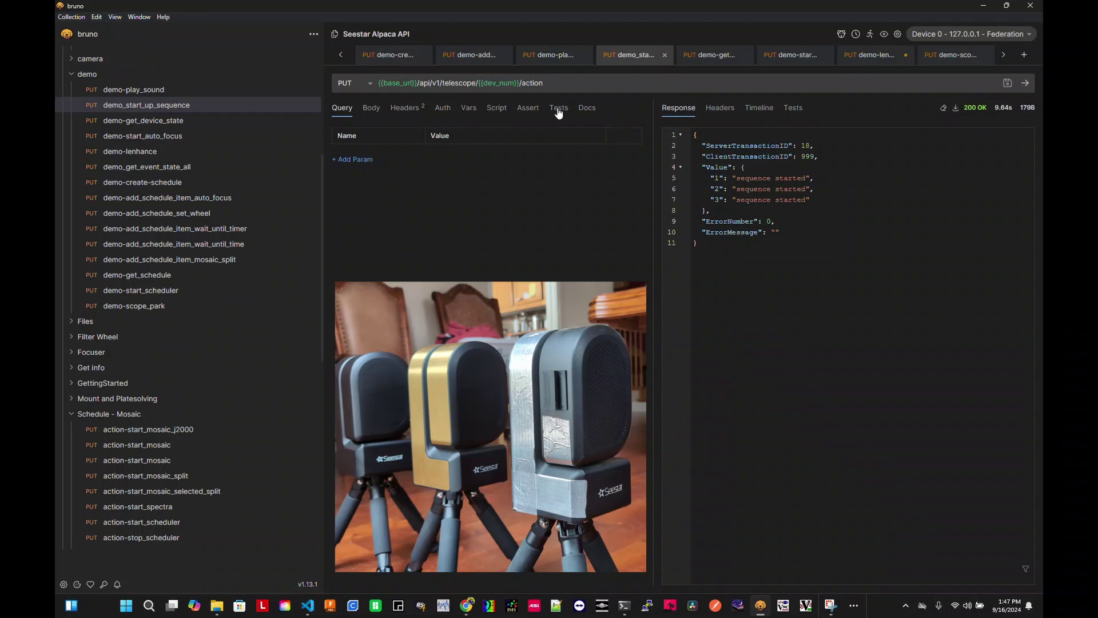
click(371, 112)
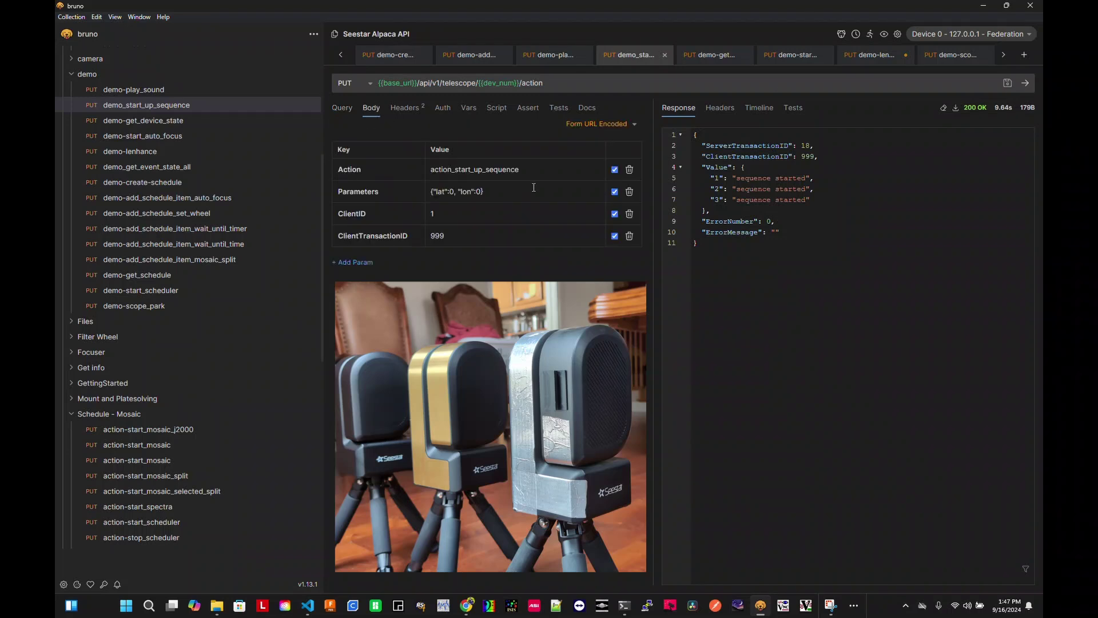
click(1025, 84)
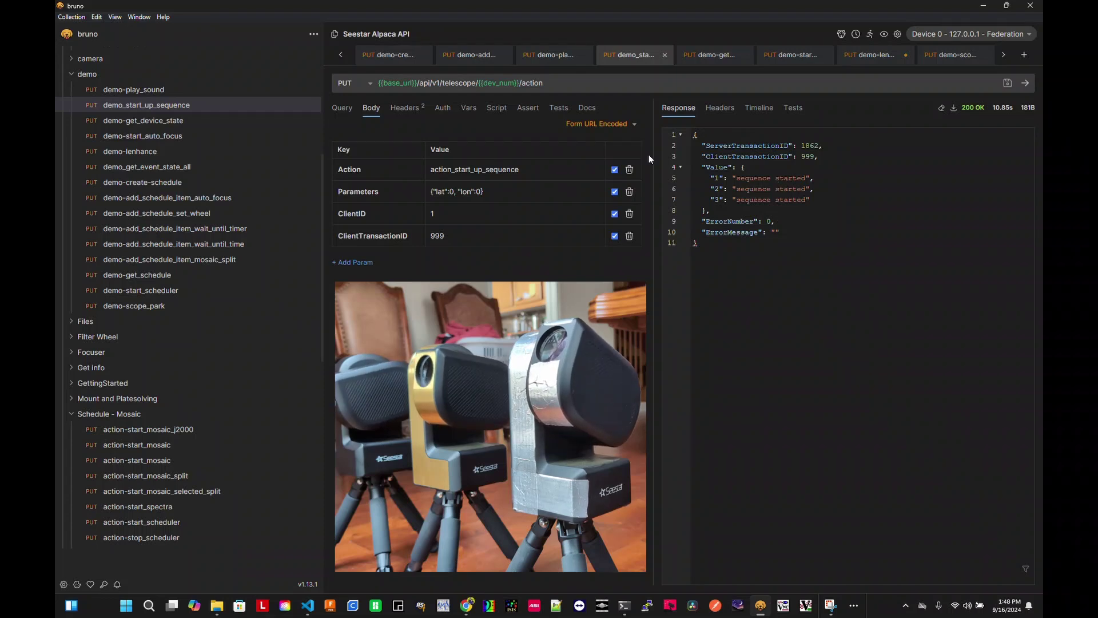
Step: Send the demo-get_device_state request and examine the state returned for each of the three telescopes
click(155, 120)
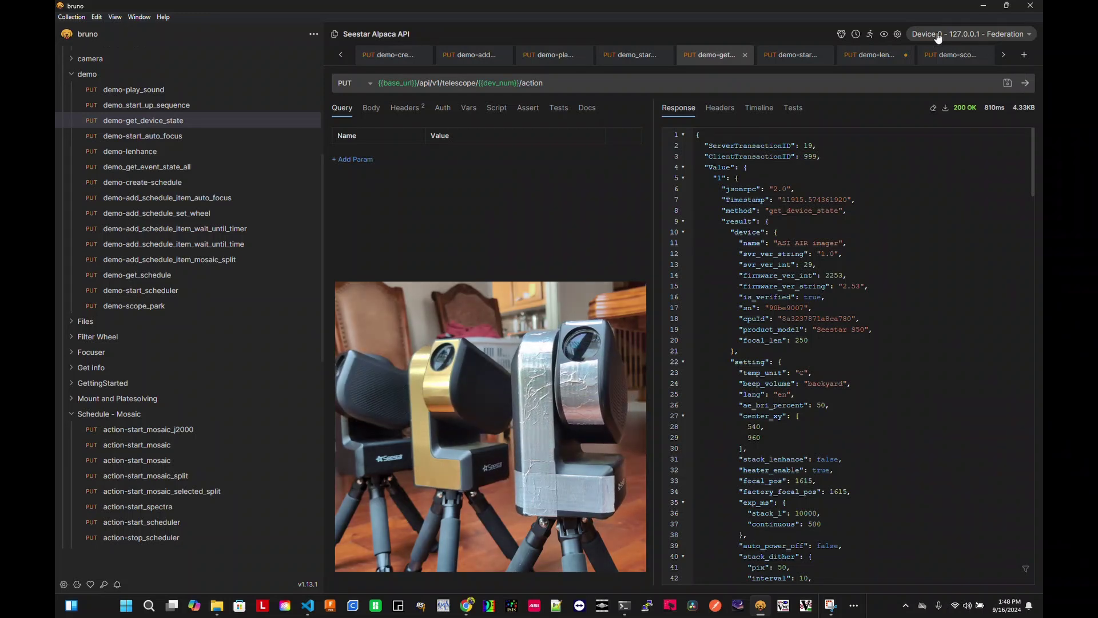
click(1025, 84)
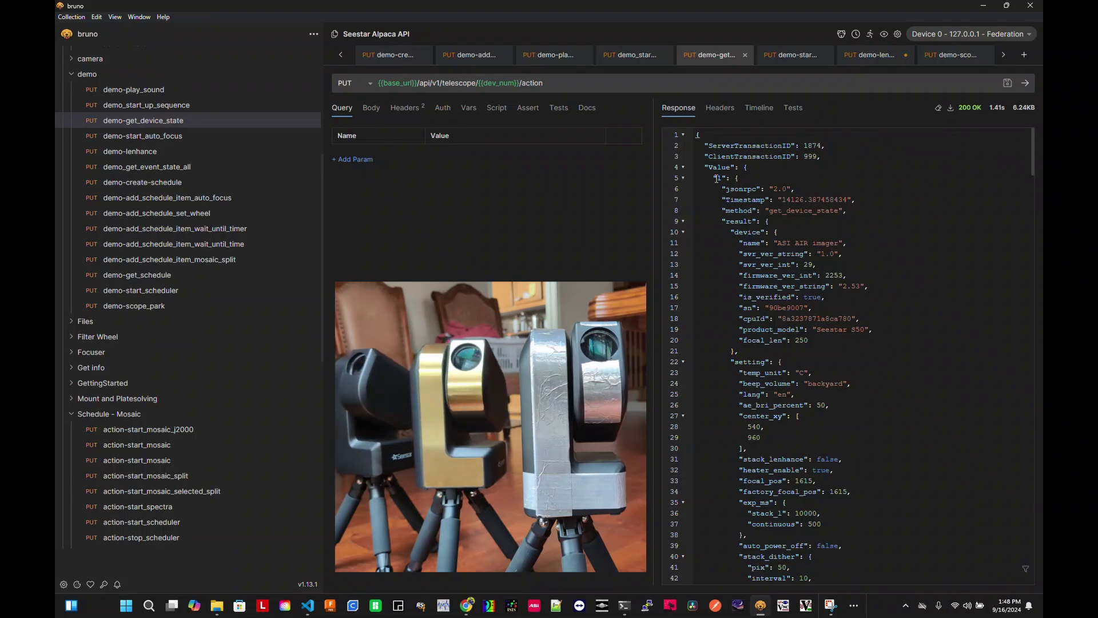
scroll(797, 243, down, 15)
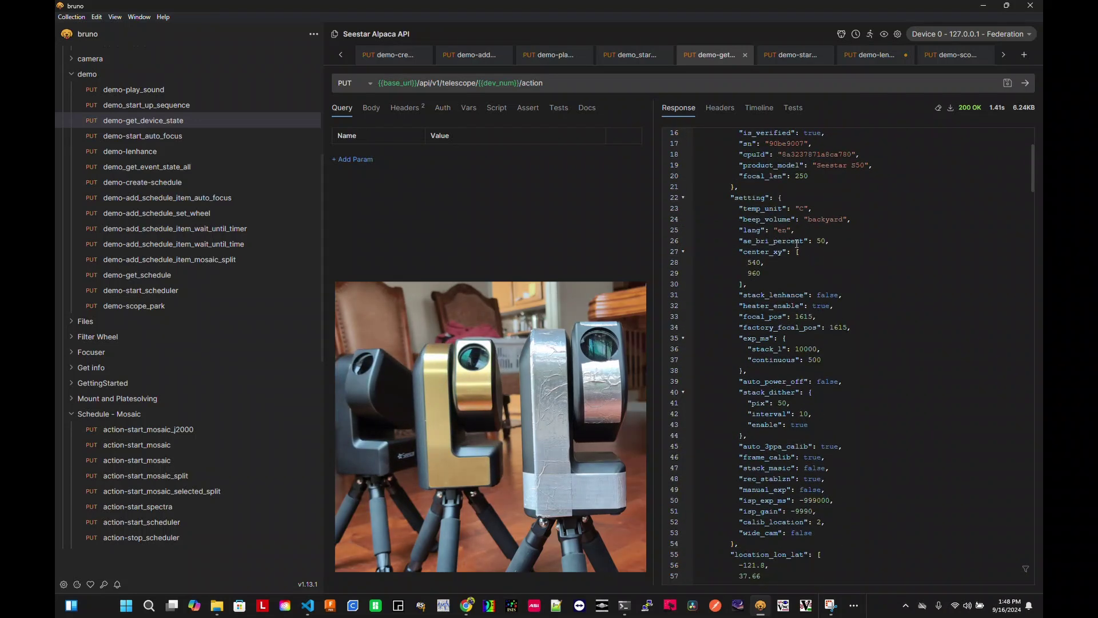
scroll(796, 243, down, 2)
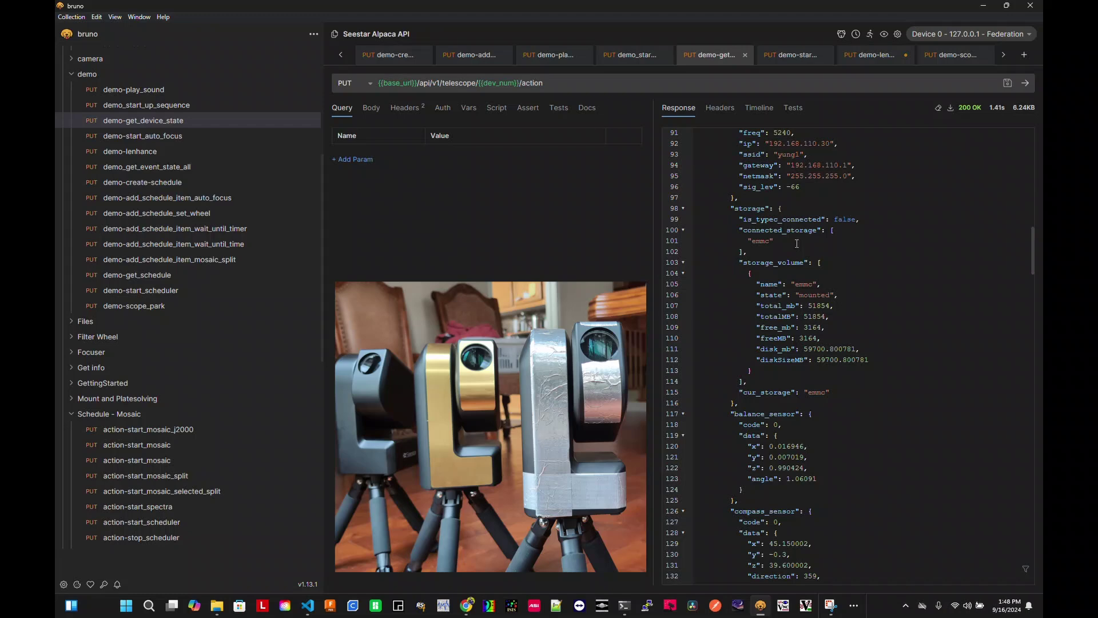
scroll(797, 243, down, 7)
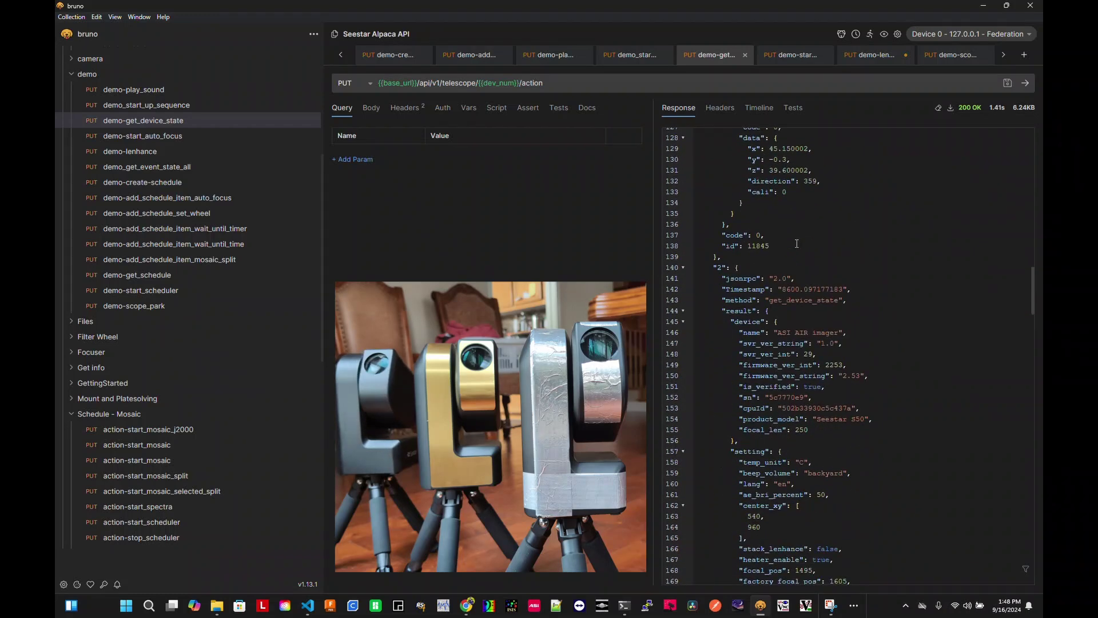
scroll(723, 277, down, 4)
scroll(723, 277, down, 17)
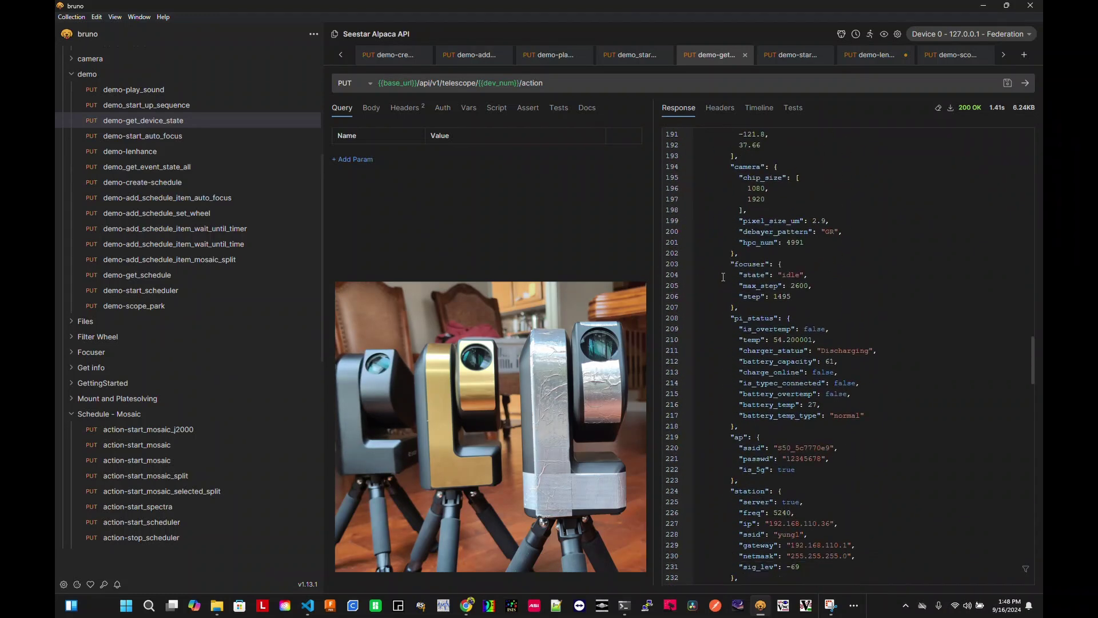
scroll(723, 276, down, 1)
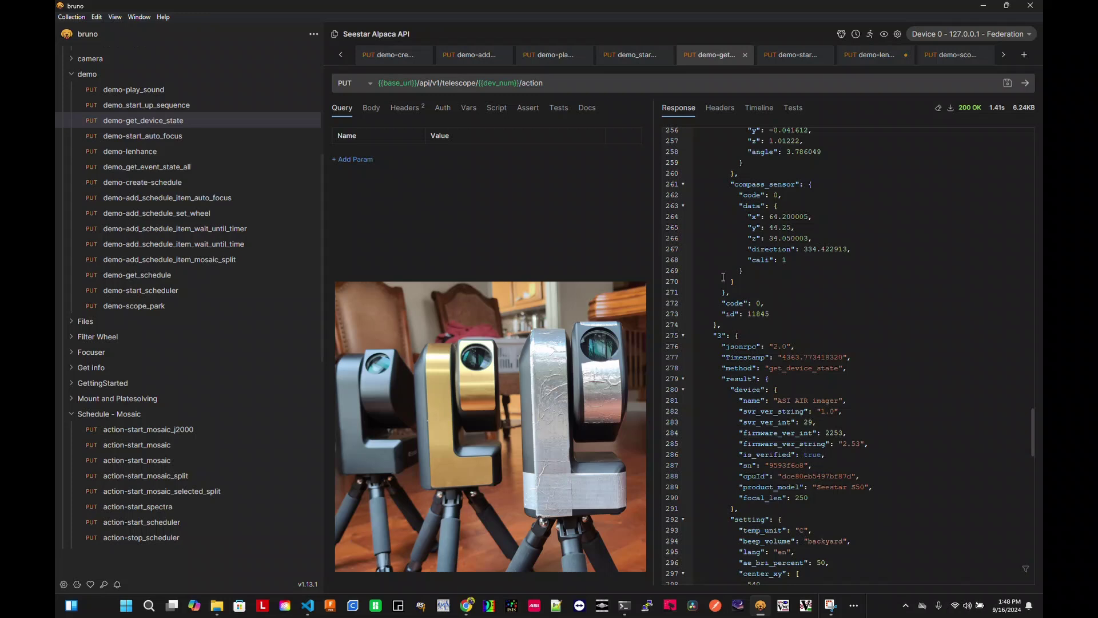
Step: Send the demo-start_auto_focus request to start auto focus on all telescopes
click(180, 139)
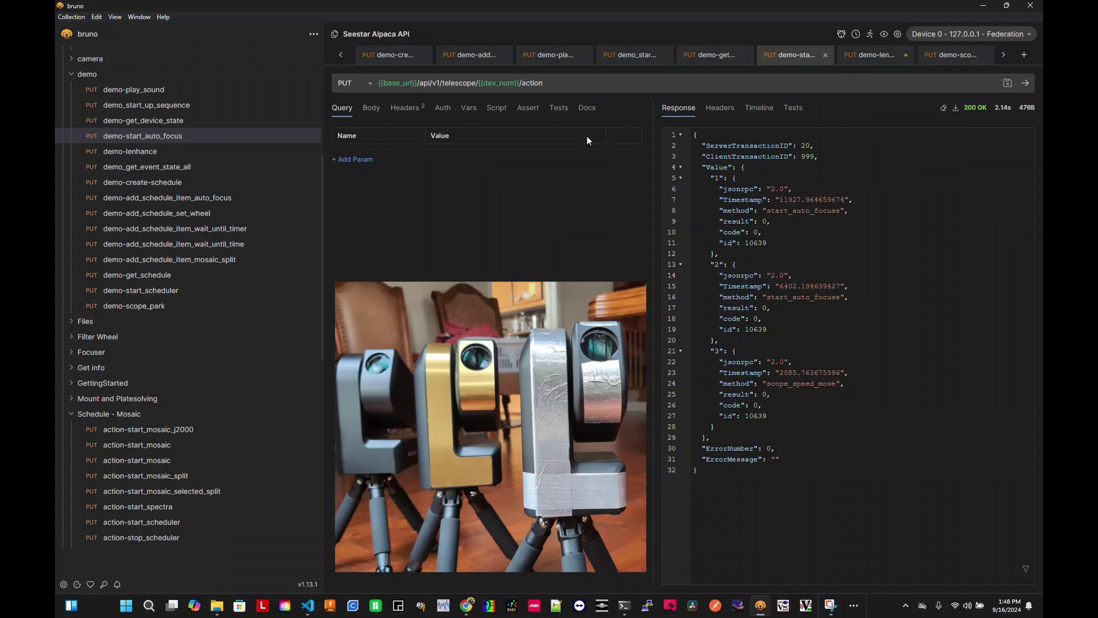
click(1026, 84)
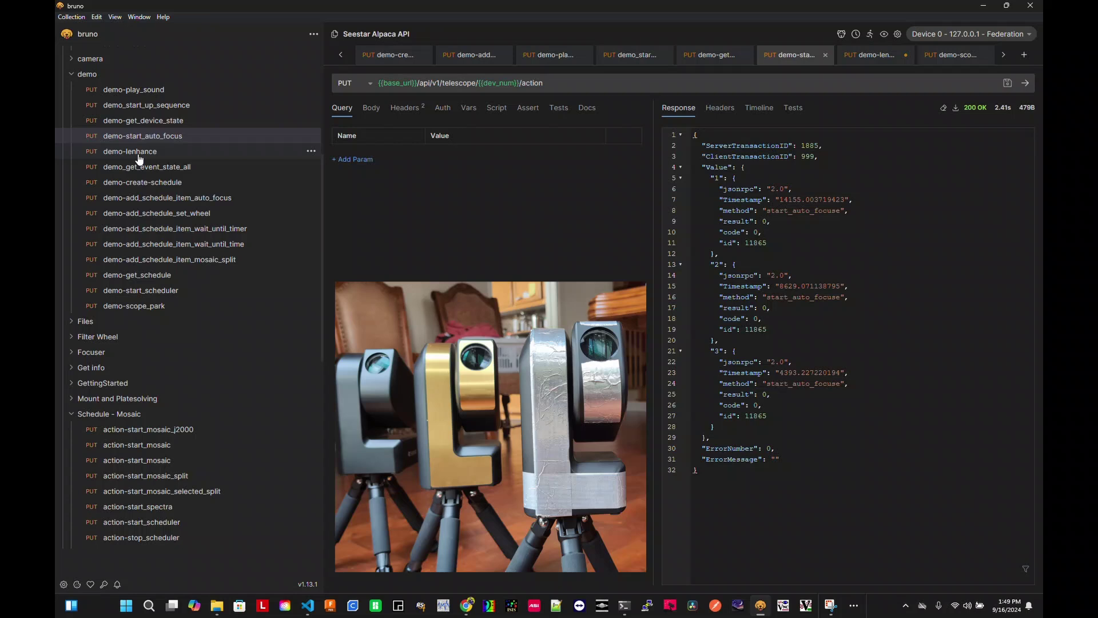
Step: Set stack_lenhance to true in the demo-lenhance request's Parameters and send the request
click(139, 155)
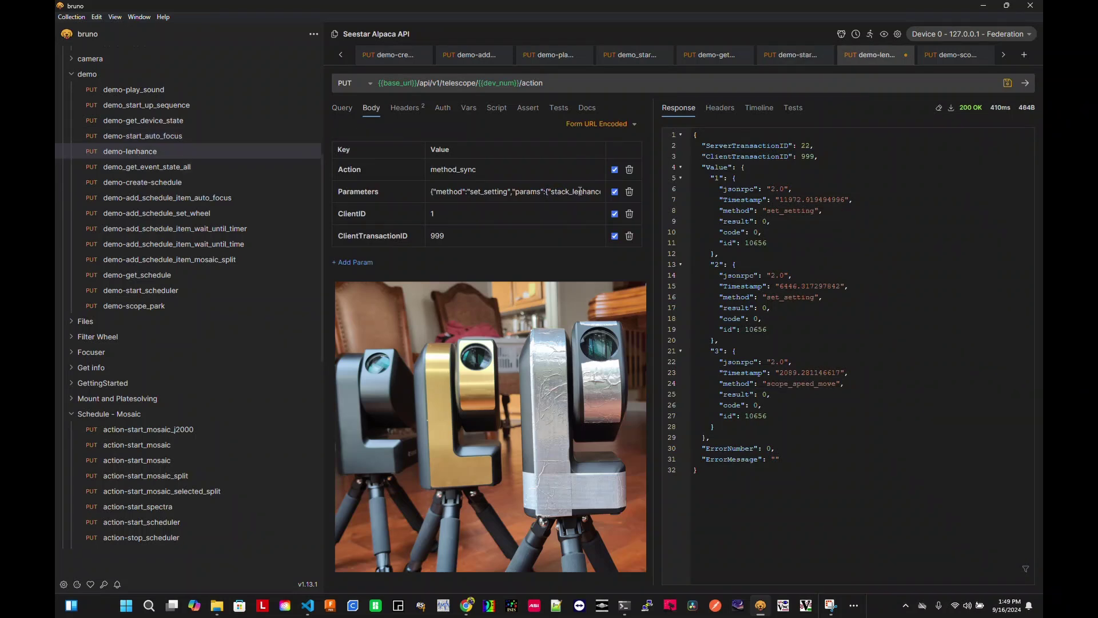
drag(579, 191, 622, 194)
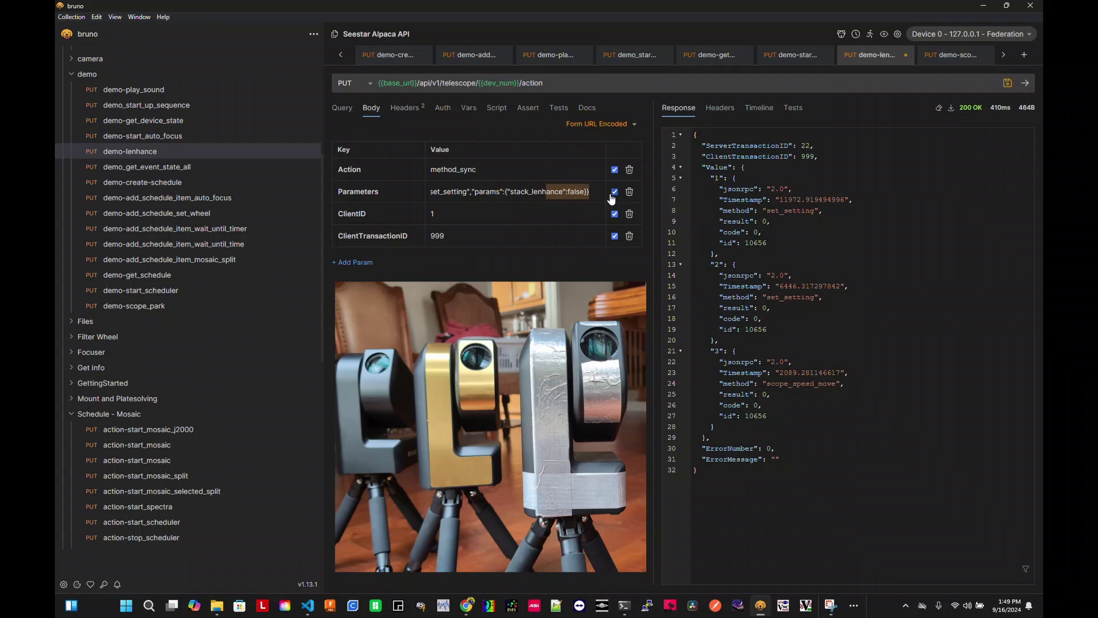
double_click(579, 191)
text(true)
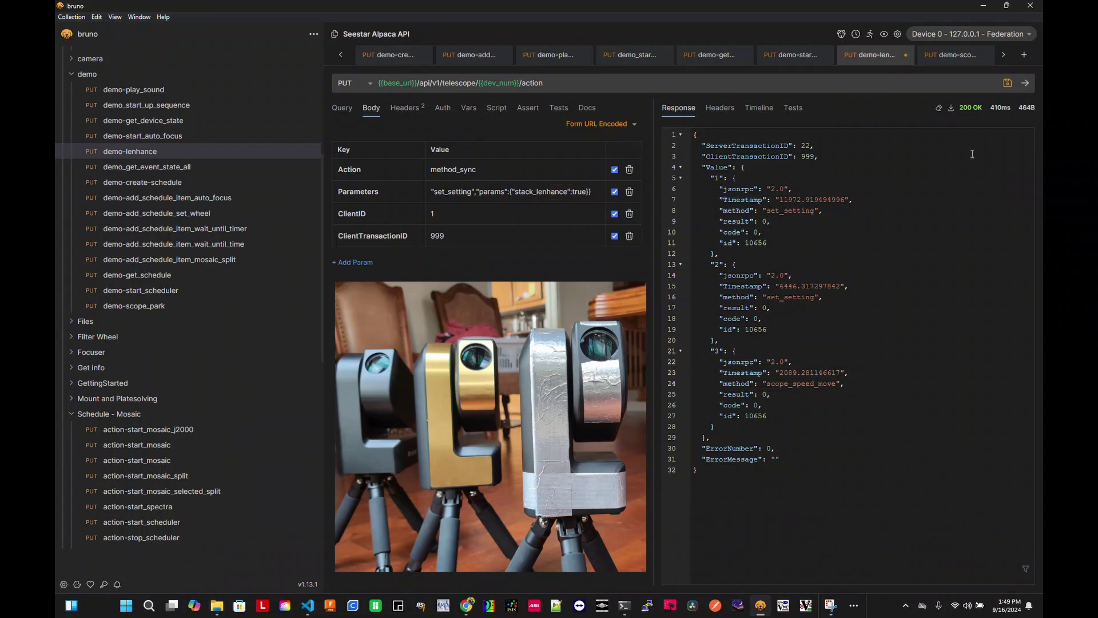
click(1026, 85)
Step: Send the demo_get_event_state_all request and examine the returned events, including WheelMove, View, AutoGoto and ScopeTrack
click(162, 172)
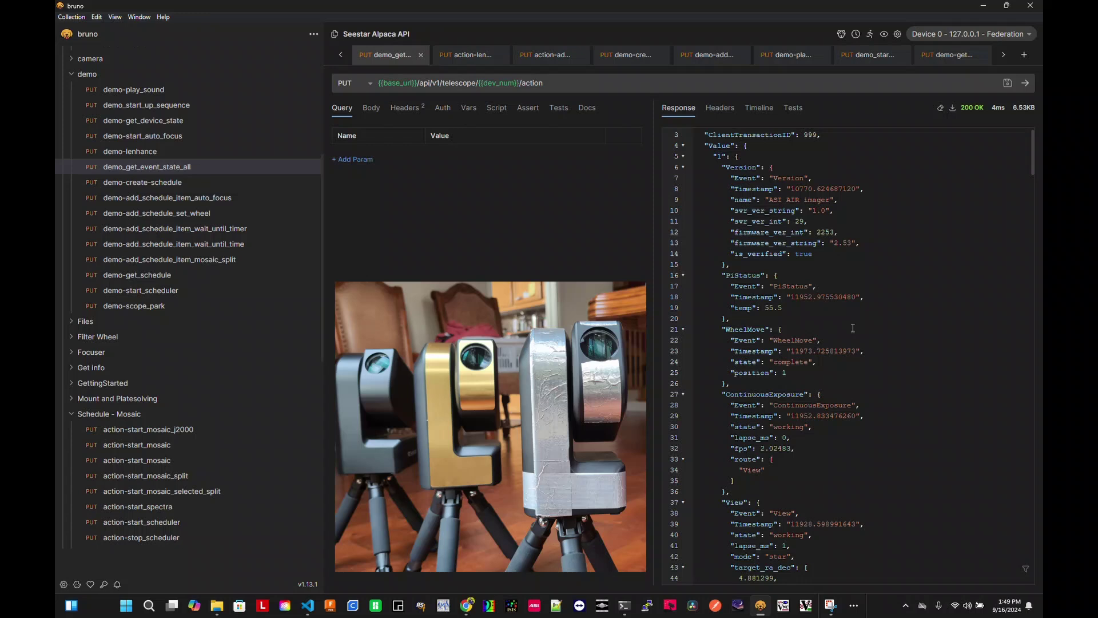
click(1022, 85)
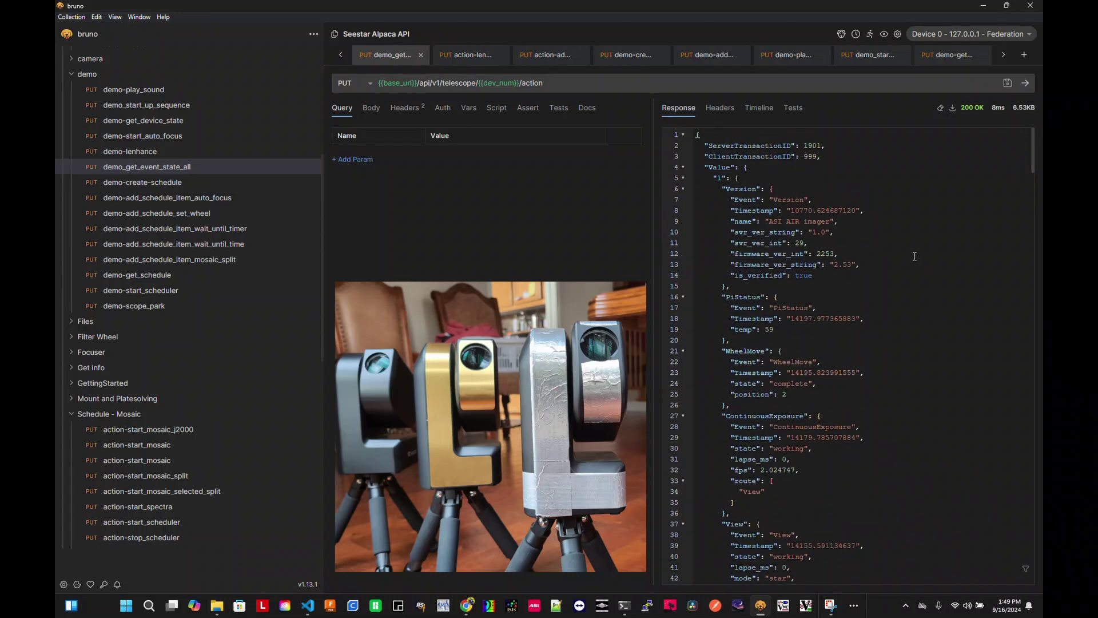
scroll(737, 309, down, 2)
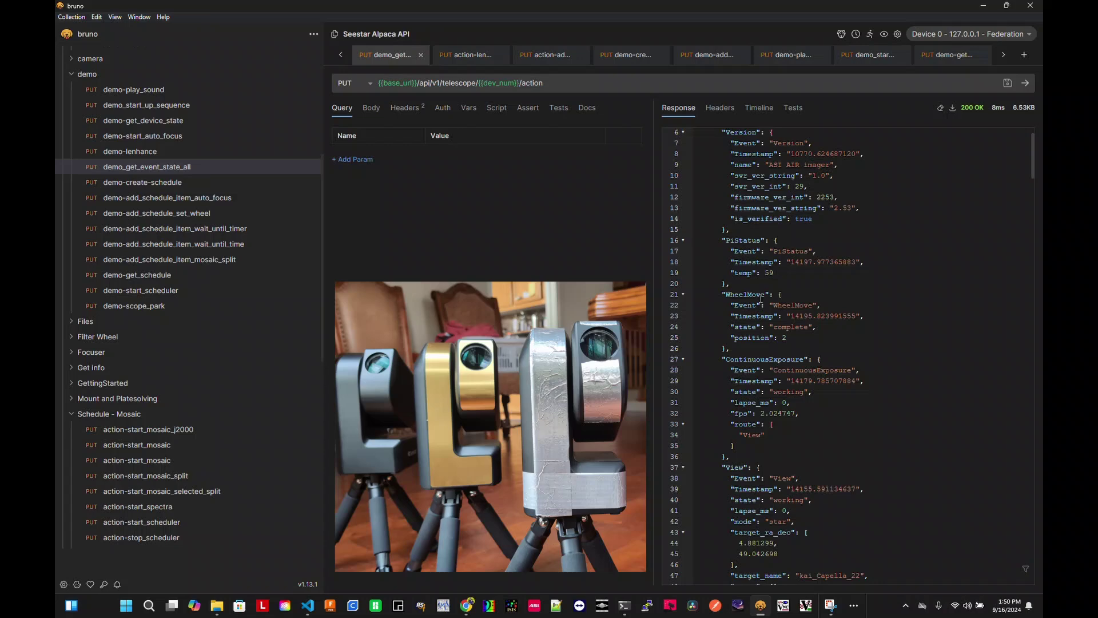
scroll(757, 386, down, 2)
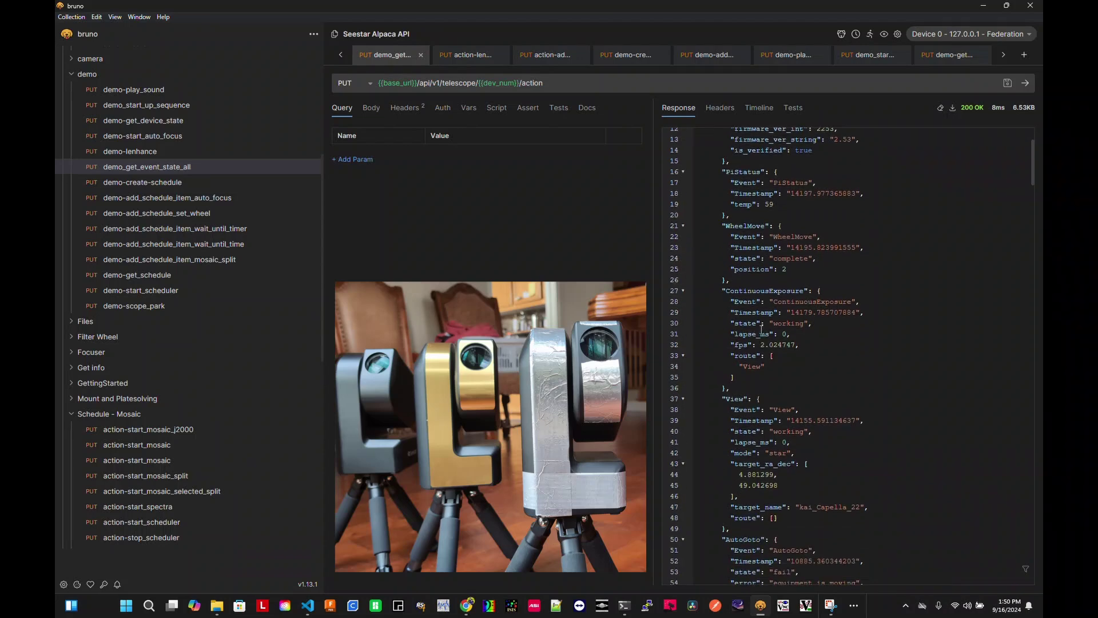
scroll(761, 332, down, 3)
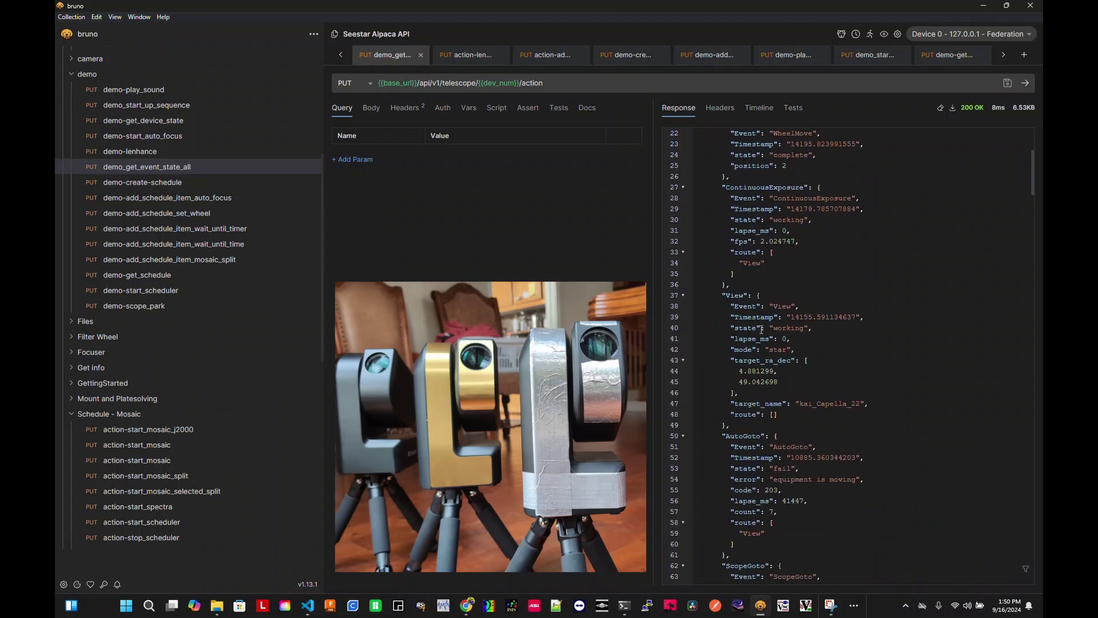
scroll(761, 330, down, 3)
scroll(749, 356, down, 6)
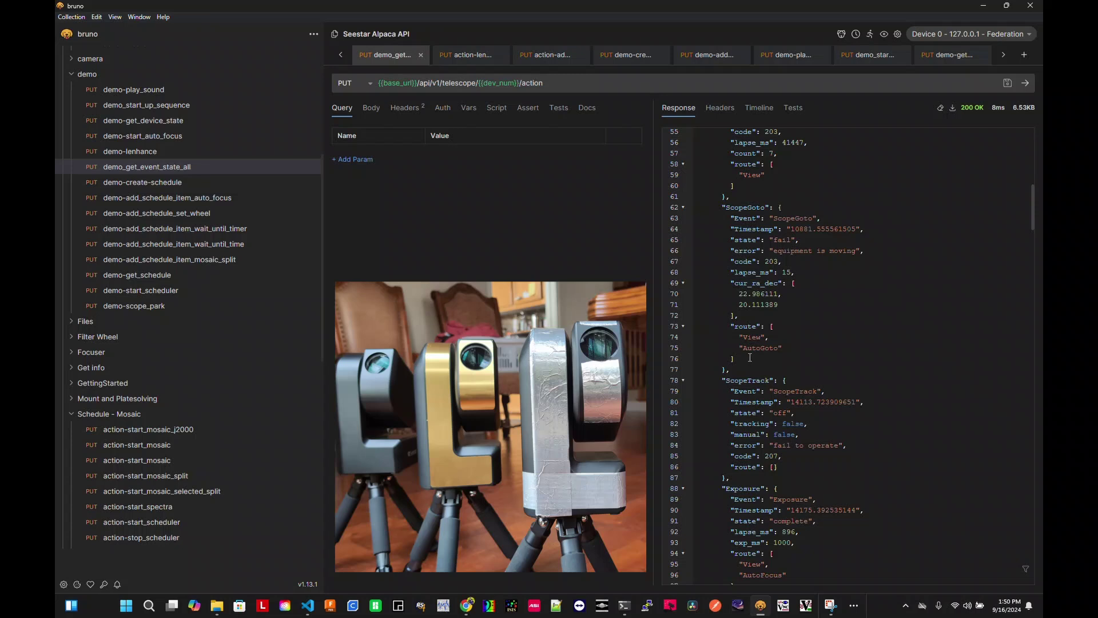
Step: Send the demo-create-schedule request to create an empty schedule
click(143, 183)
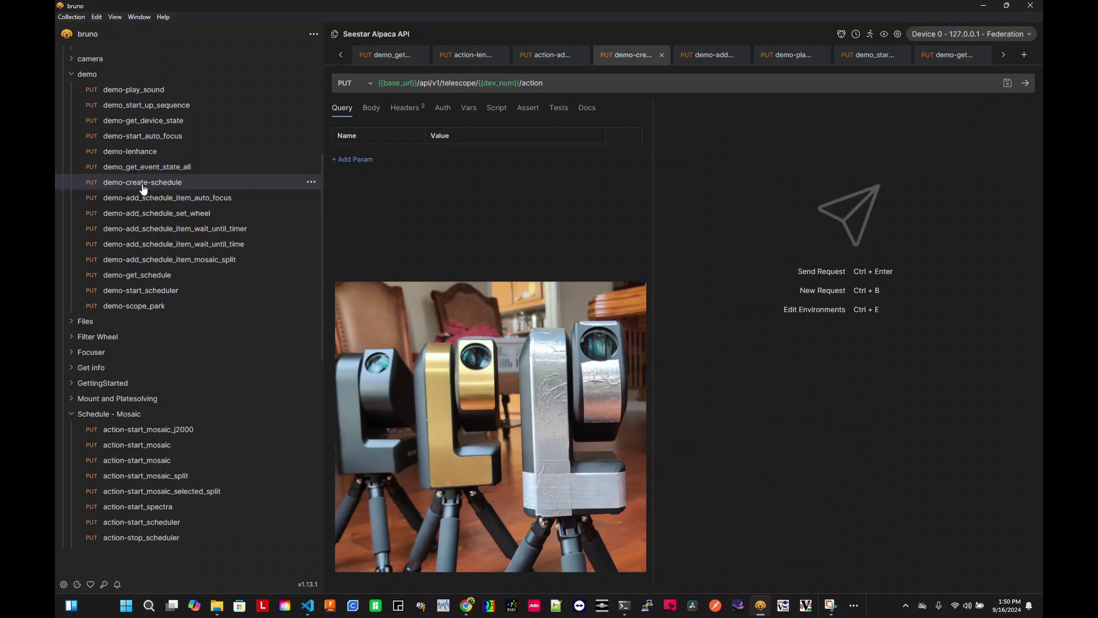
click(1026, 85)
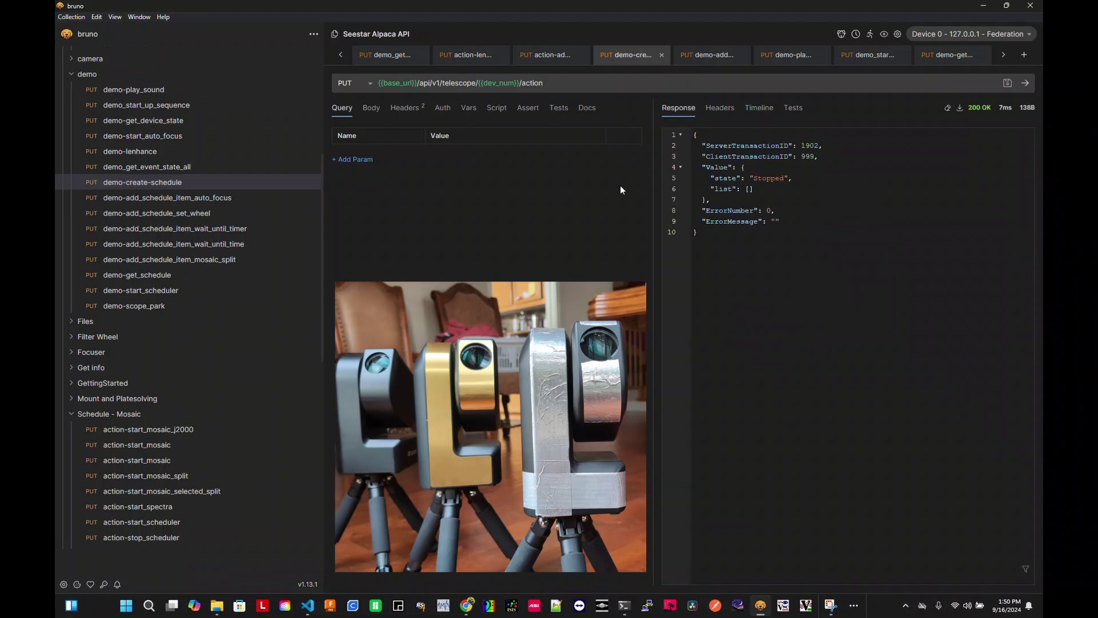
Step: Add an auto focus item and a filter wheel position item to the schedule by sending demo-add_schedule_item_auto_focus and demo-add_schedule_set_wheel
click(160, 199)
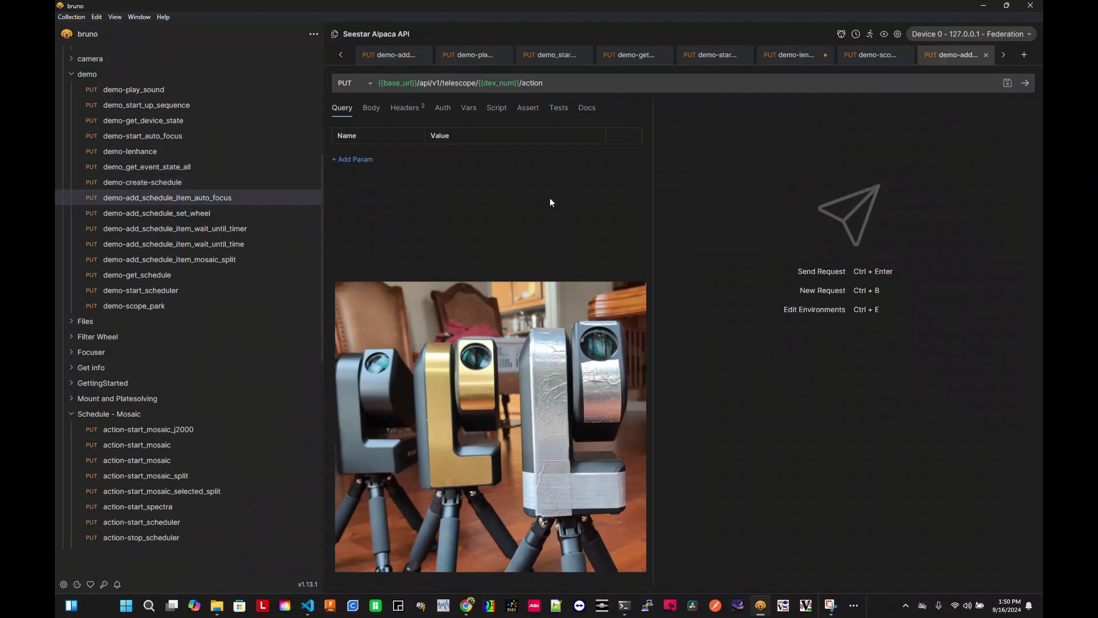
click(1026, 85)
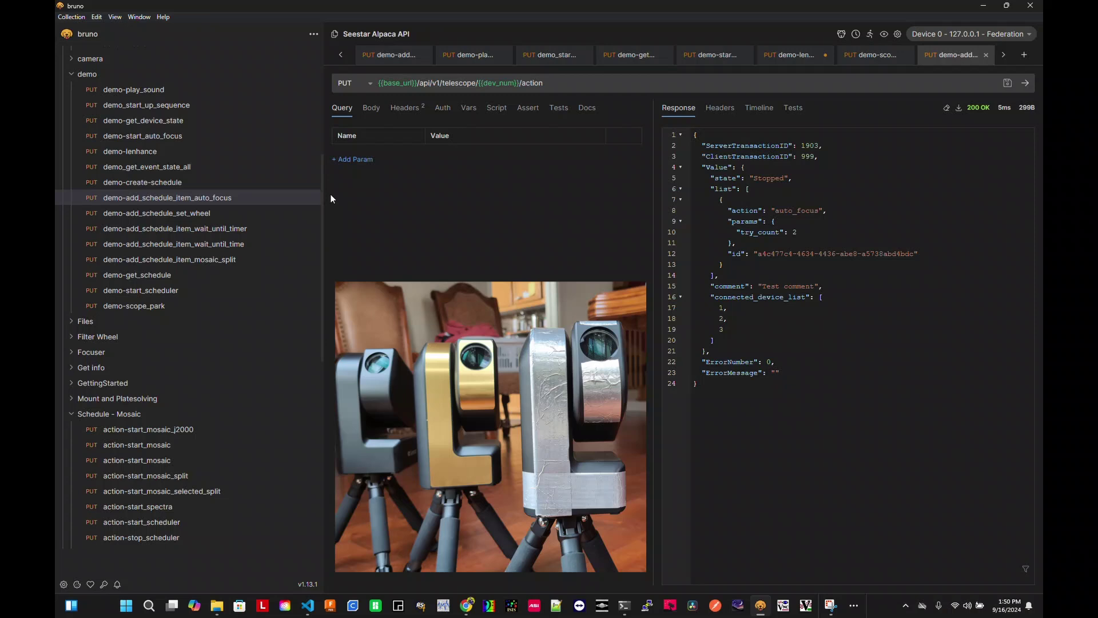
click(193, 215)
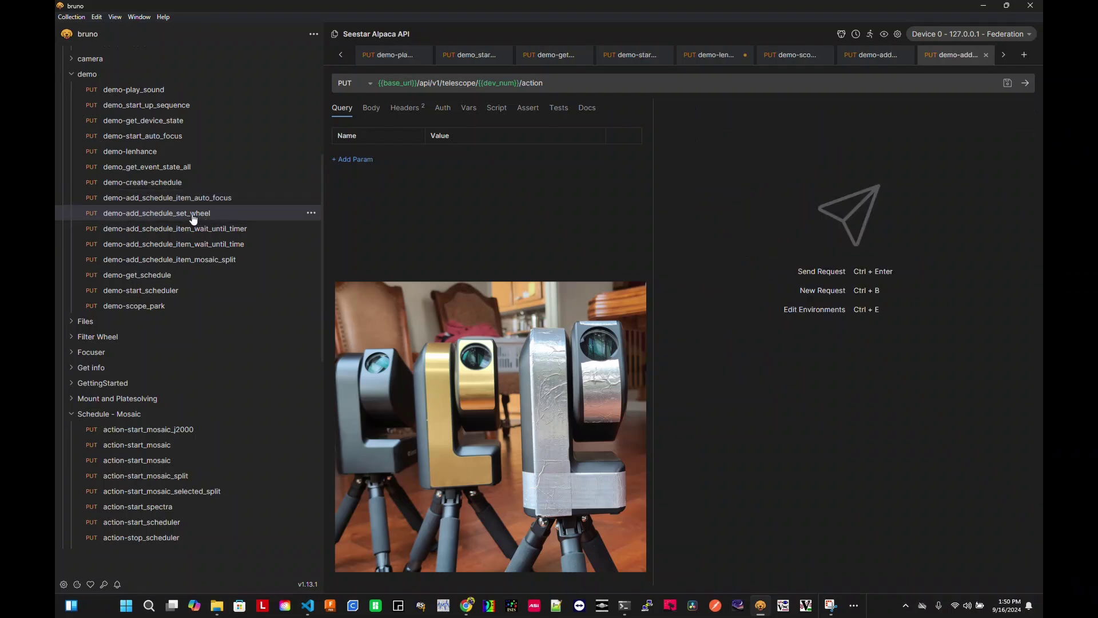
click(1025, 84)
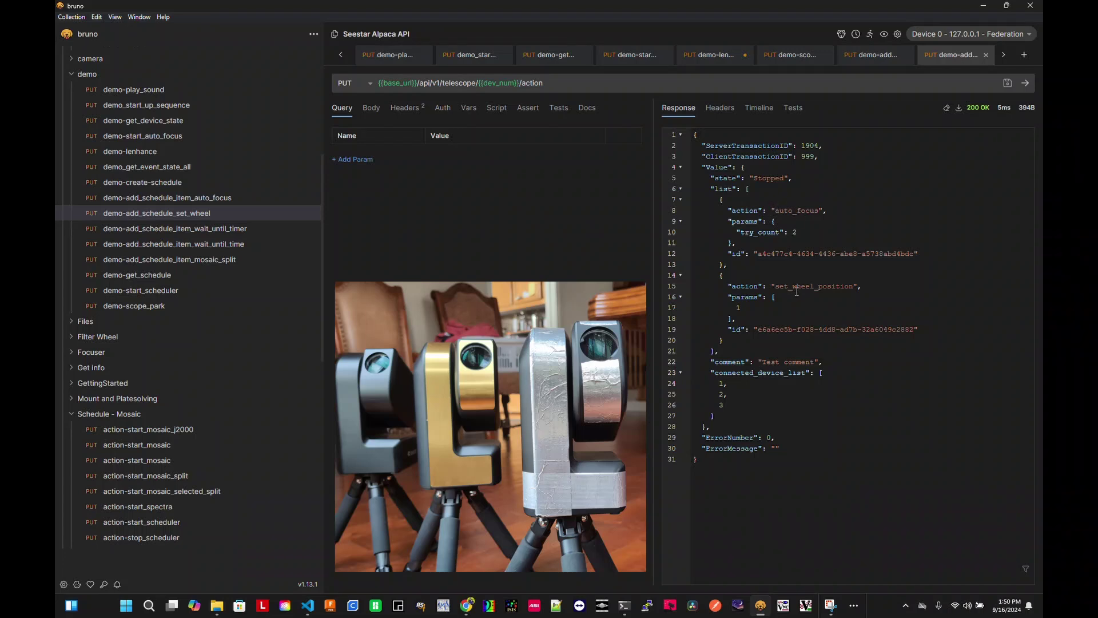
Step: Open the body of the demo-add_schedule_item_mosaic_split request and read through its whole Parameters value, from target_name to array_mode
click(186, 264)
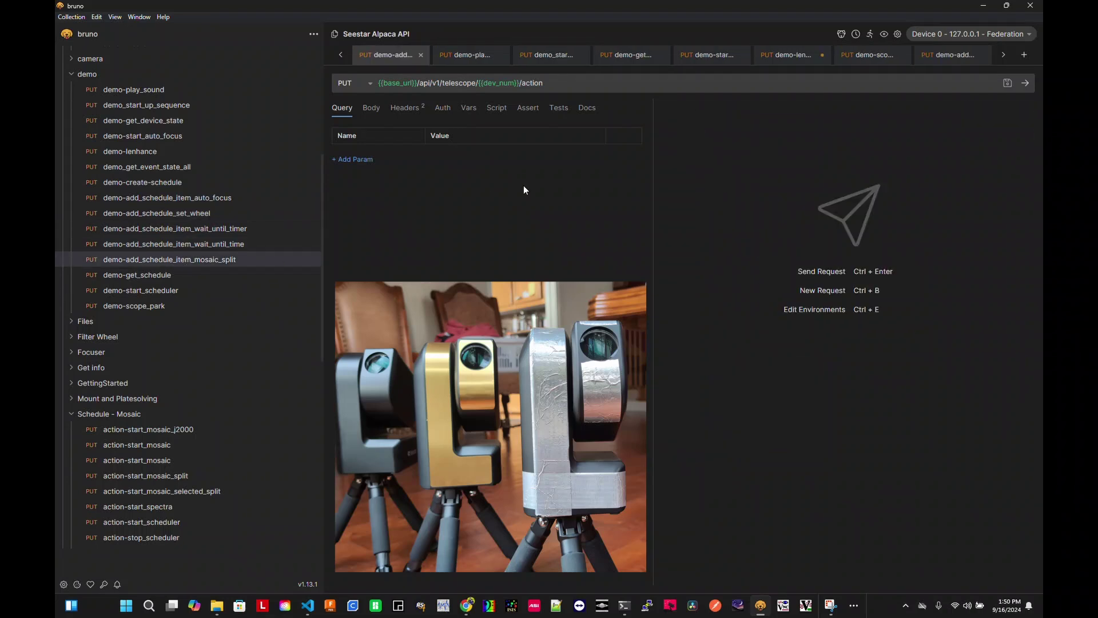
click(372, 111)
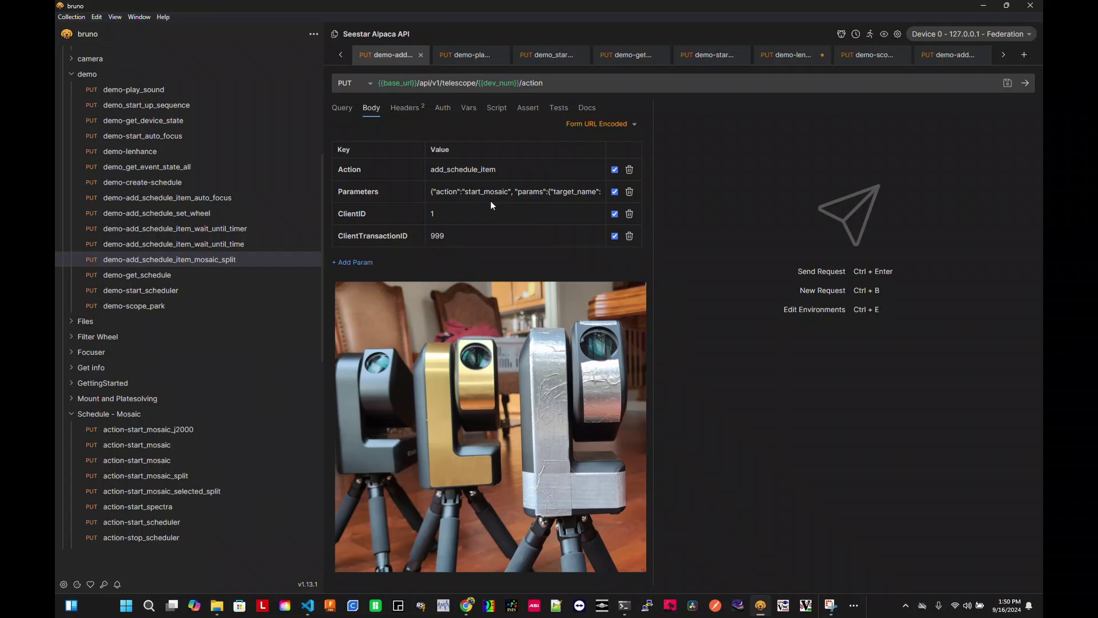
drag(527, 193, 655, 192)
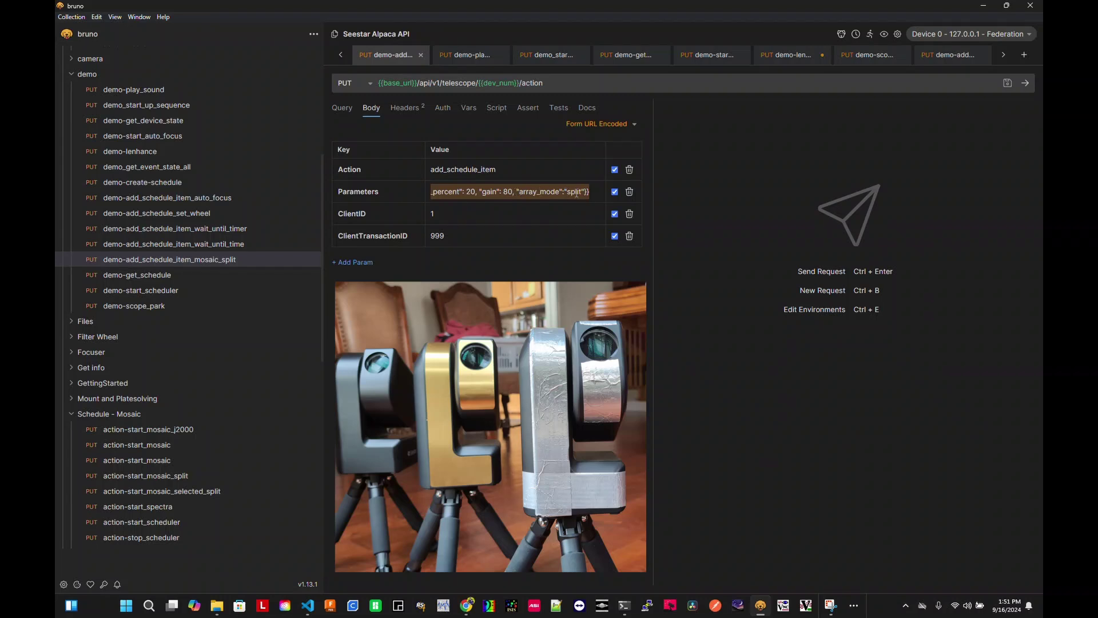
drag(511, 193, 450, 192)
click(451, 195)
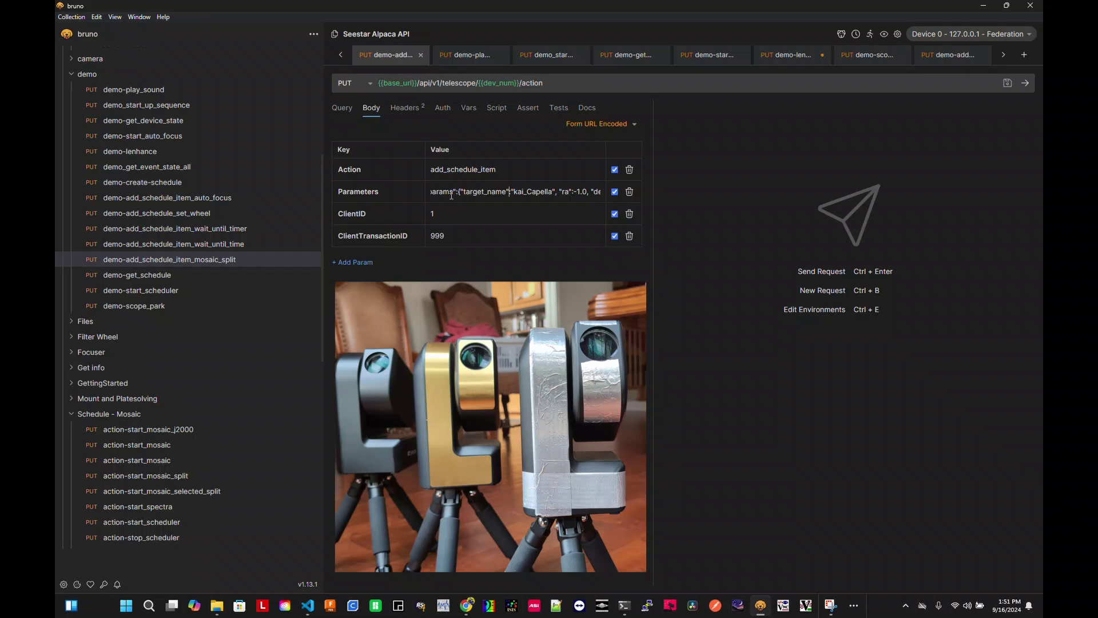
key(Right)
key(Right)
key(Right)
key(Right)
key(Right)
key(Right)
key(Right)
key(Right)
key(Right)
key(Right)
key(Right)
key(Right)
key(Right)
key(Right)
key(Right)
key(Right)
key(Right)
key(Right)
key(Right)
key(Right)
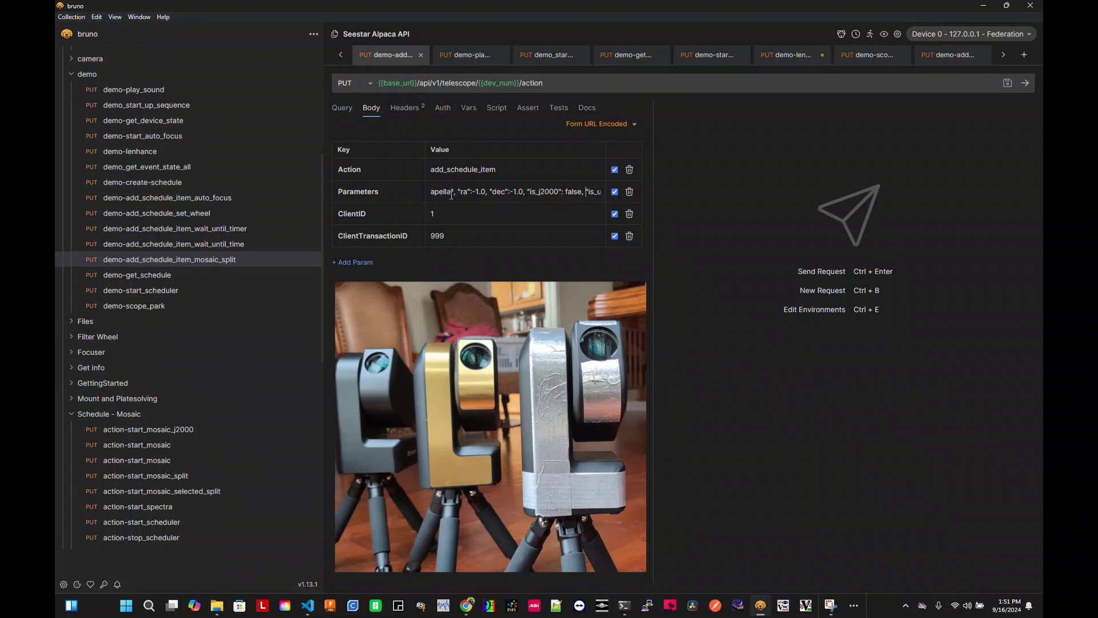
key(Right)
key(Right)
key(Right)
key(Right)
key(Right)
key(Right)
key(Right)
key(Right)
key(Right)
key(Right)
key(Right)
key(Right)
key(Right)
key(Right)
key(Right)
key(Right)
key(Right)
key(Right)
key(Right)
key(Right)
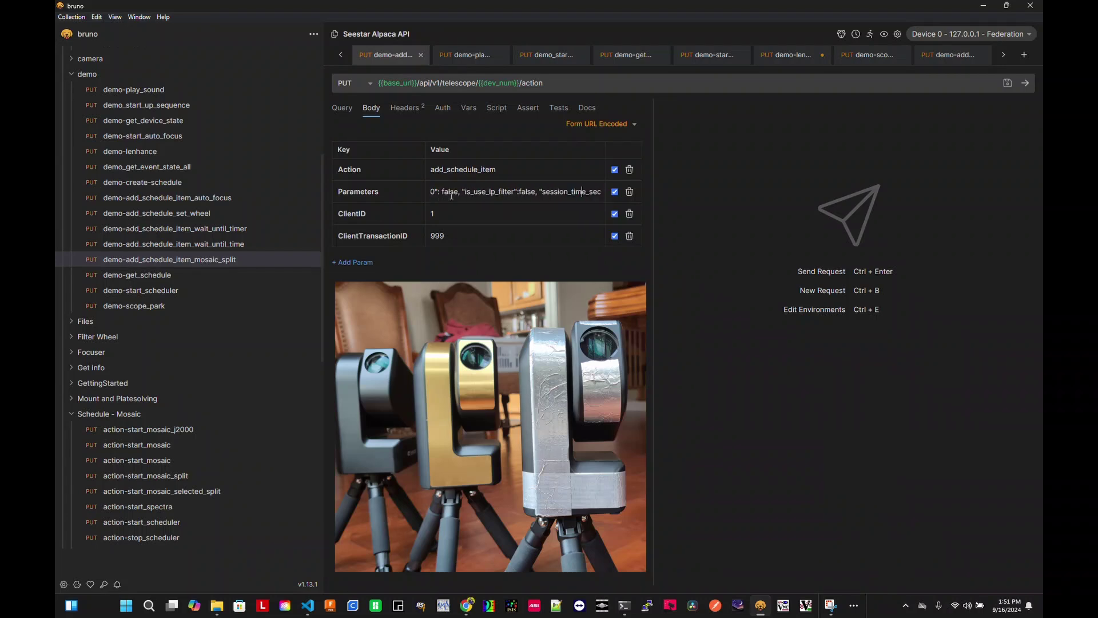
key(Right)
key(Right)
key(Right)
key(Right)
key(Right)
key(Right)
key(Right)
key(Right)
key(Right)
key(Right)
key(Right)
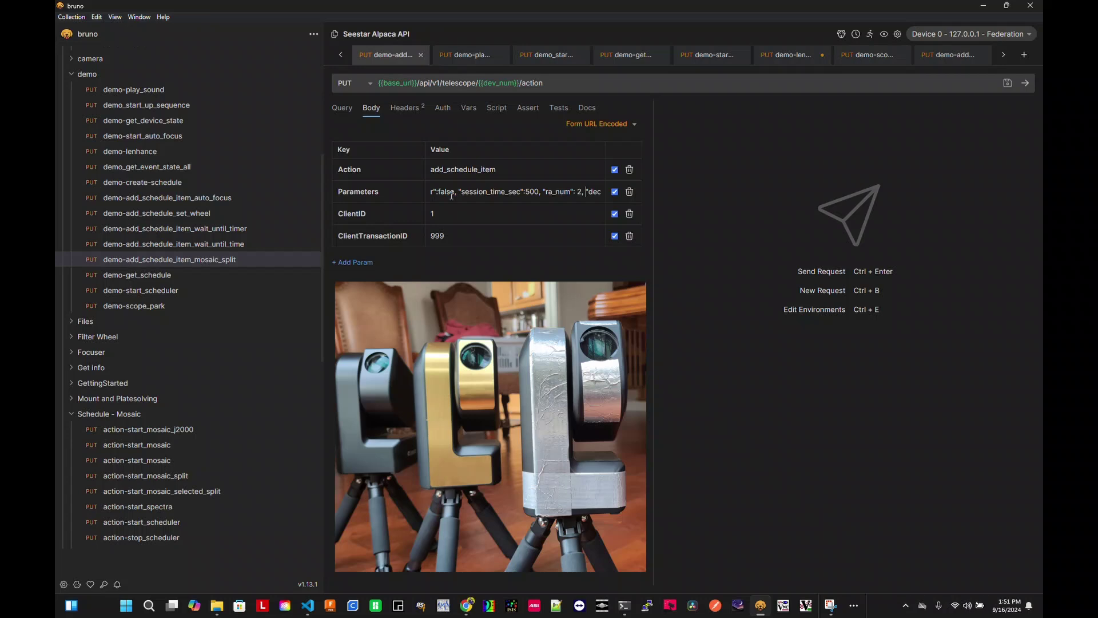
key(Right)
key(Right)
key(Right)
key(Right)
key(Right)
key(Right)
key(Right)
key(Right)
key(Right)
key(Right)
key(Right)
key(Right)
key(Right)
key(Right)
key(Right)
key(Right)
key(Right)
key(Right)
key(Right)
key(Right)
key(Right)
key(Right)
key(Right)
key(Right)
key(Right)
key(Right)
key(Right)
key(Right)
key(Right)
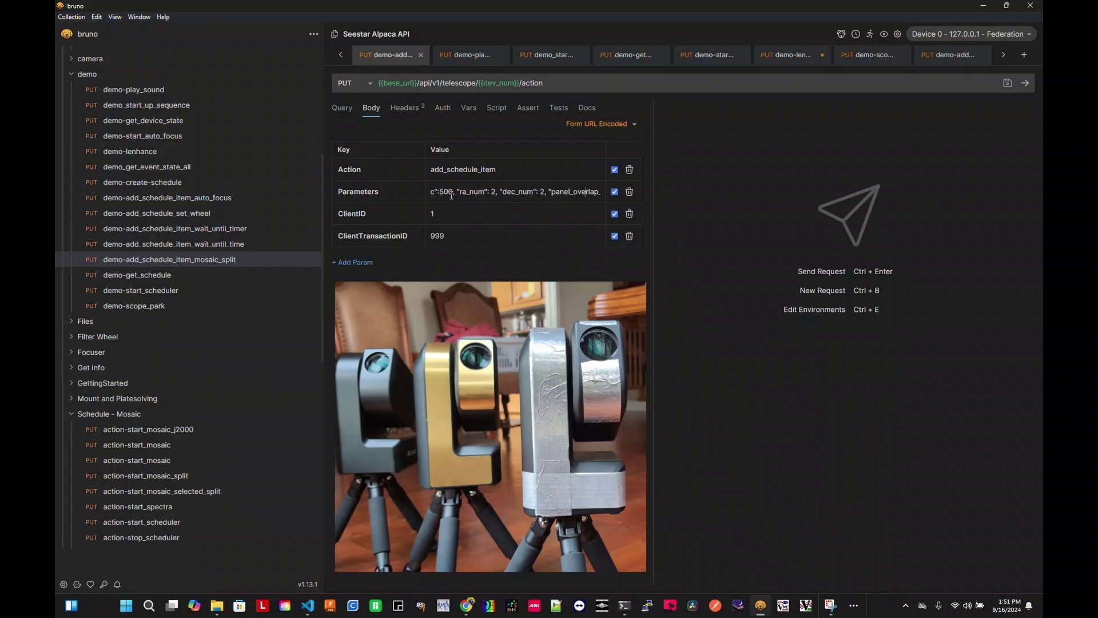
key(Right)
key(Right)
key(Right)
key(Right)
key(Right)
key(Right)
key(Right)
key(Right)
key(Right)
key(Right)
key(Right)
key(Right)
key(Right)
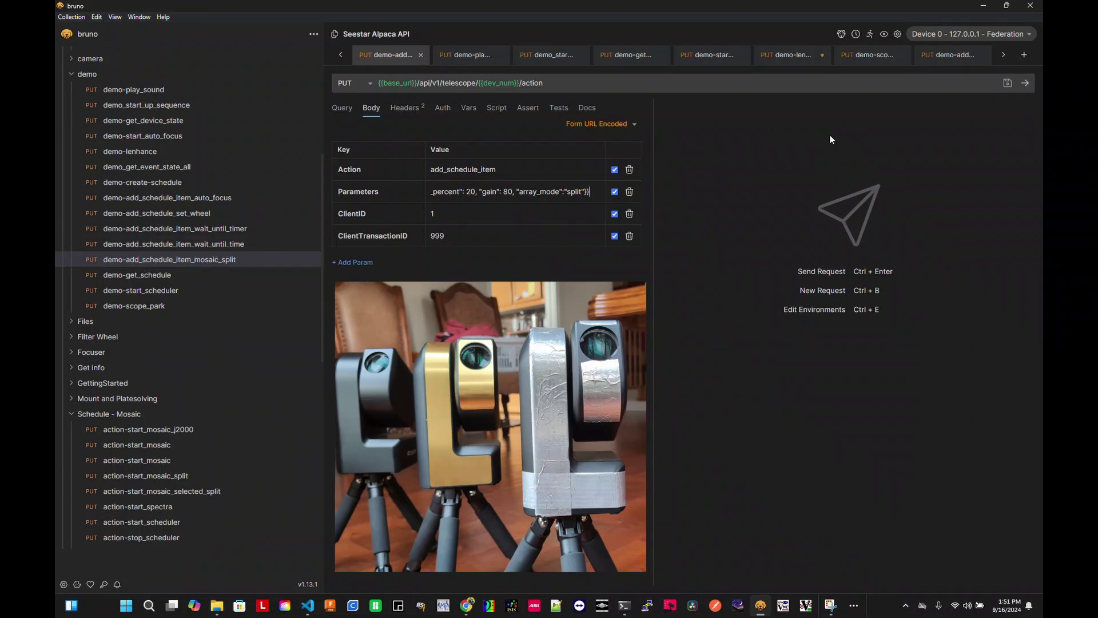
Step: Send the demo-add_schedule_item_mosaic_split request to add the split mosaic item, and review the returned schedule
click(1025, 83)
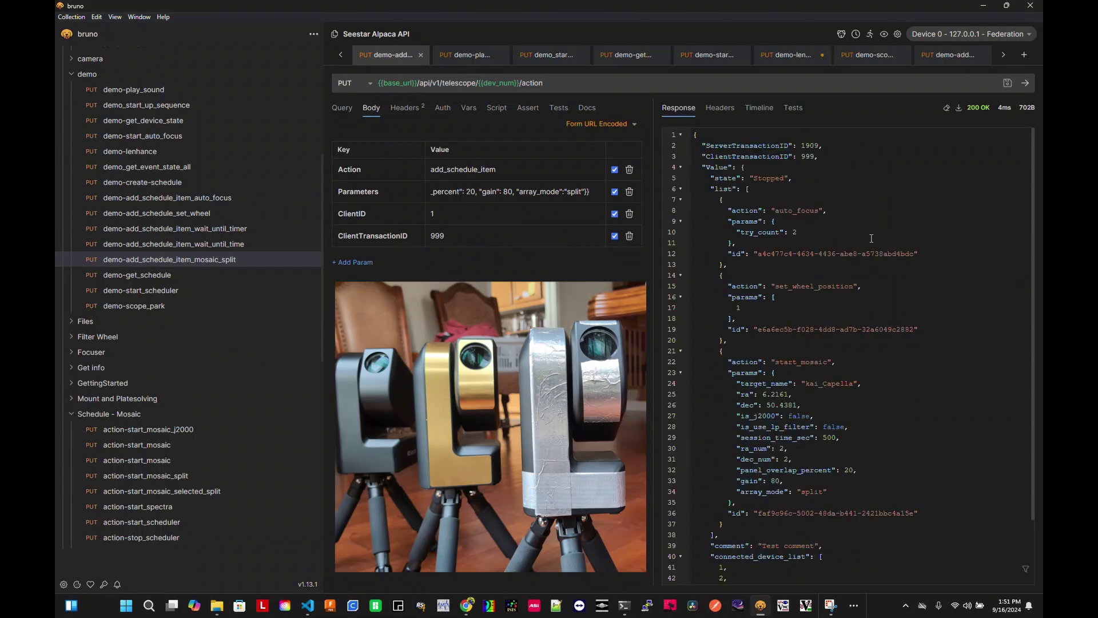
scroll(811, 310, down, 2)
scroll(810, 311, up, 1)
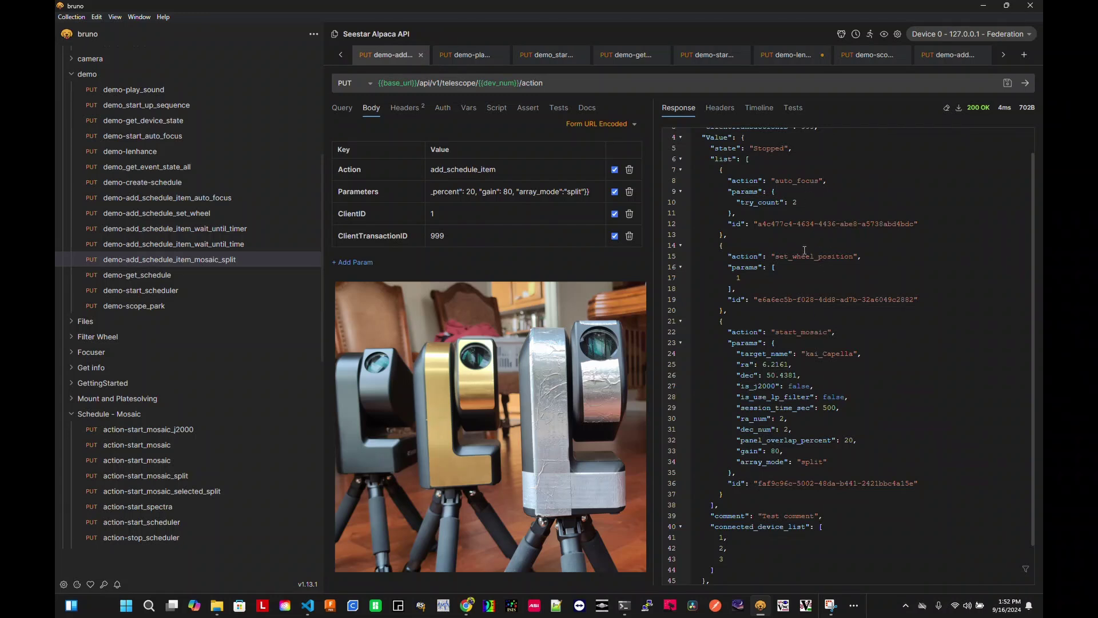
Step: Send the demo-get_schedule request and review the complete schedule with its connected device list
click(149, 279)
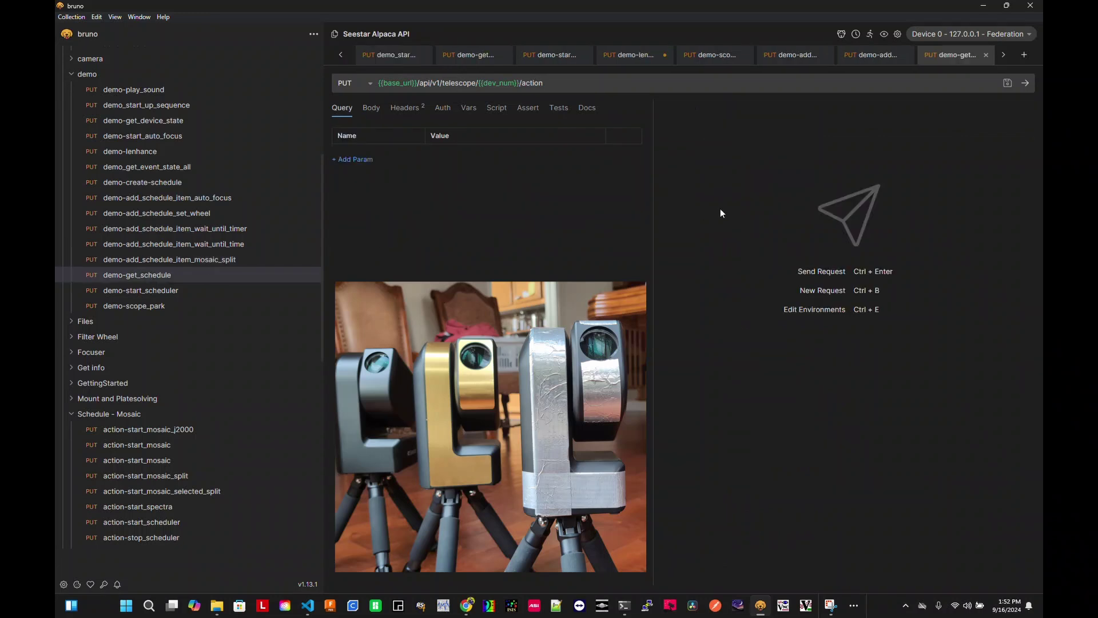
click(1025, 84)
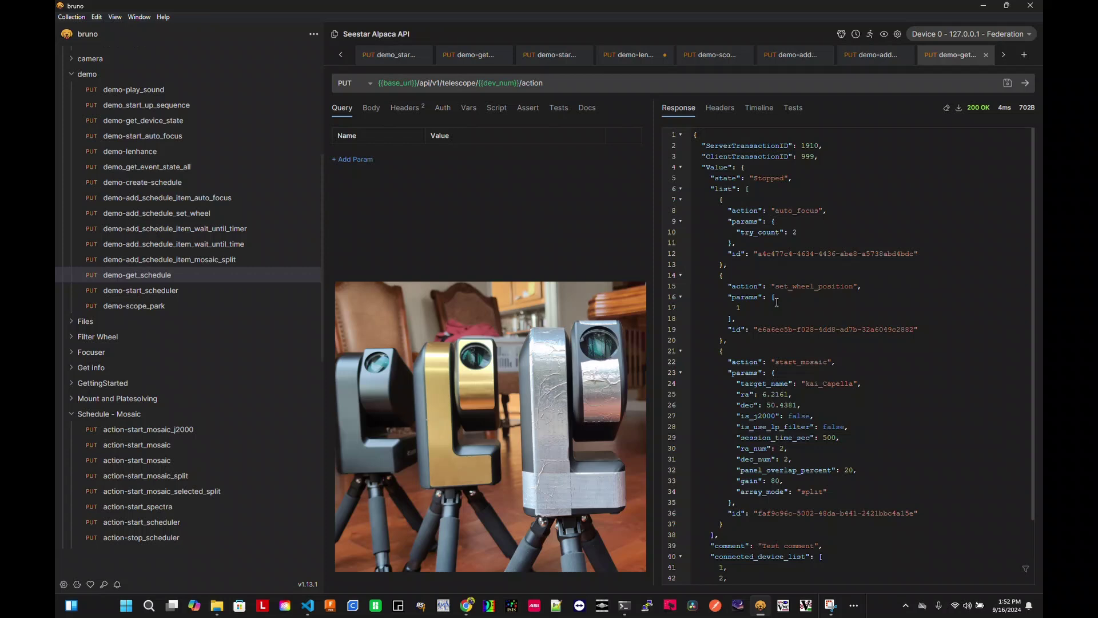
scroll(777, 302, down, 3)
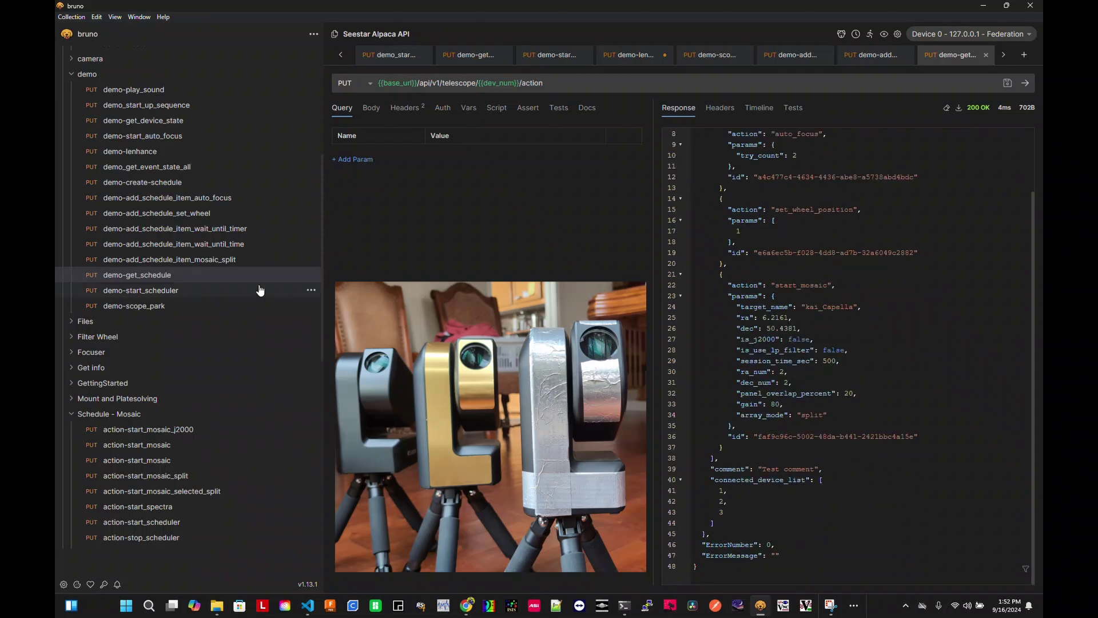
Step: Send the demo-start_scheduler request, resume the paused Seestar Root debugger past its breakpoints in Visual Studio Code, and return to Bruno
click(159, 292)
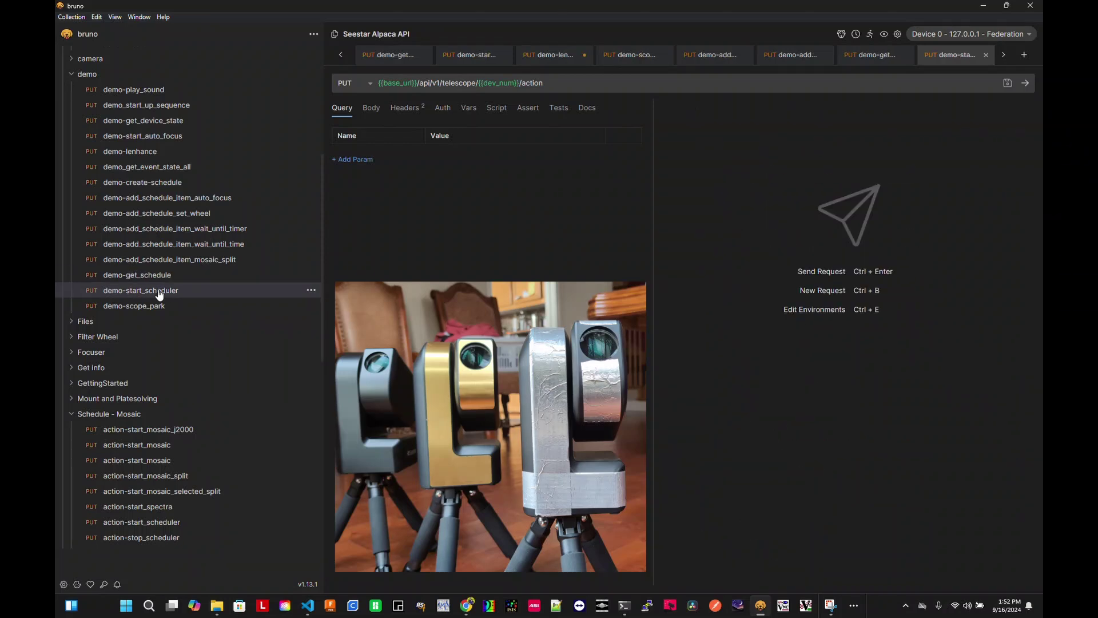
click(1026, 86)
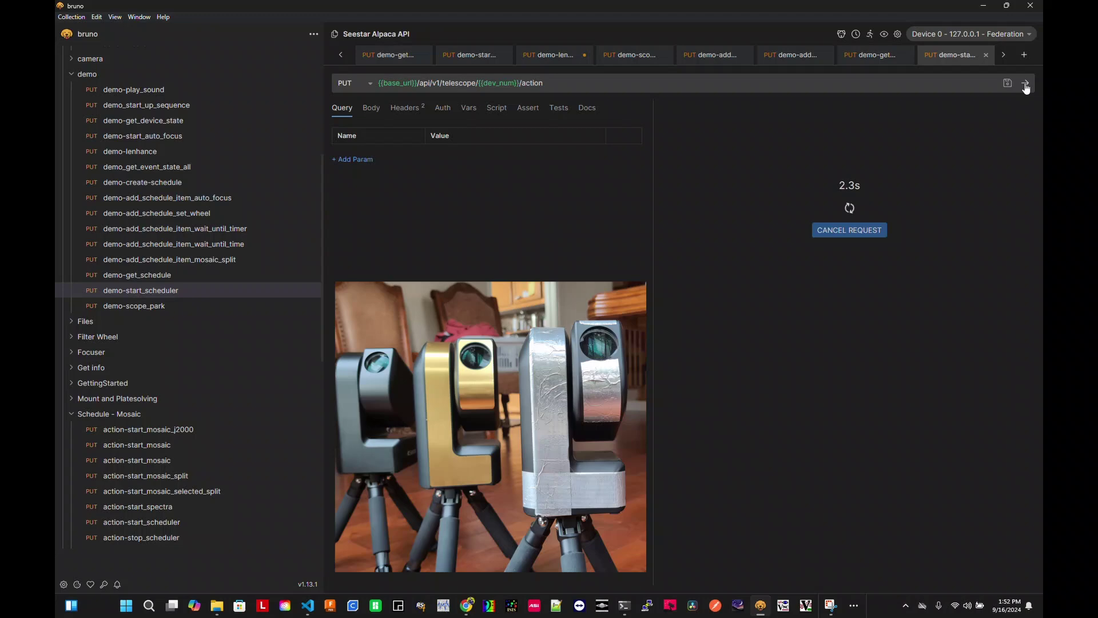
click(308, 605)
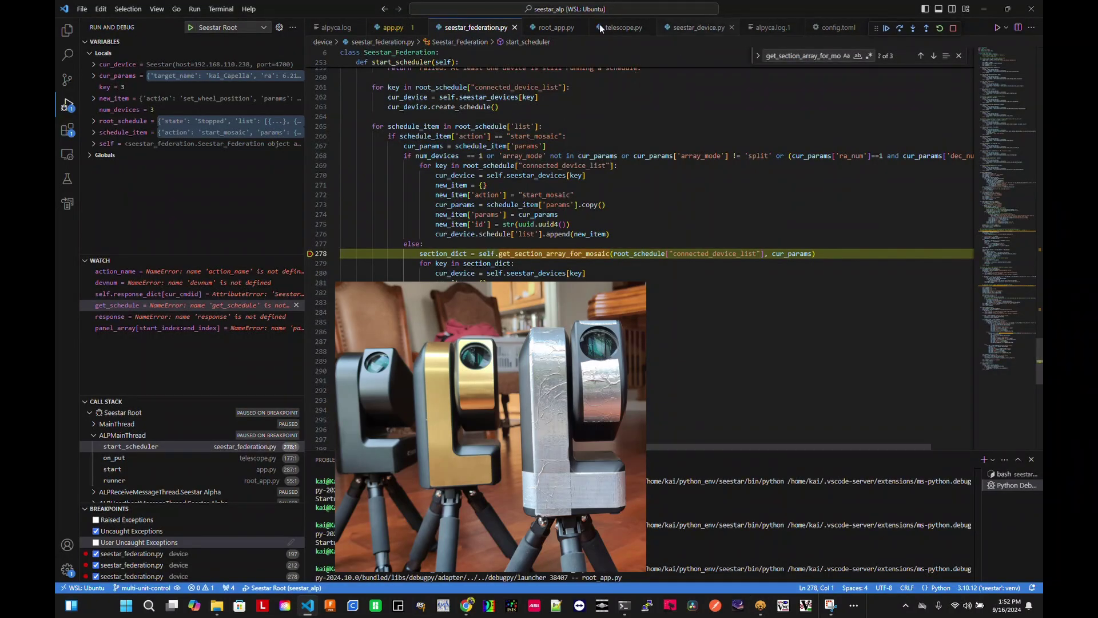
click(886, 29)
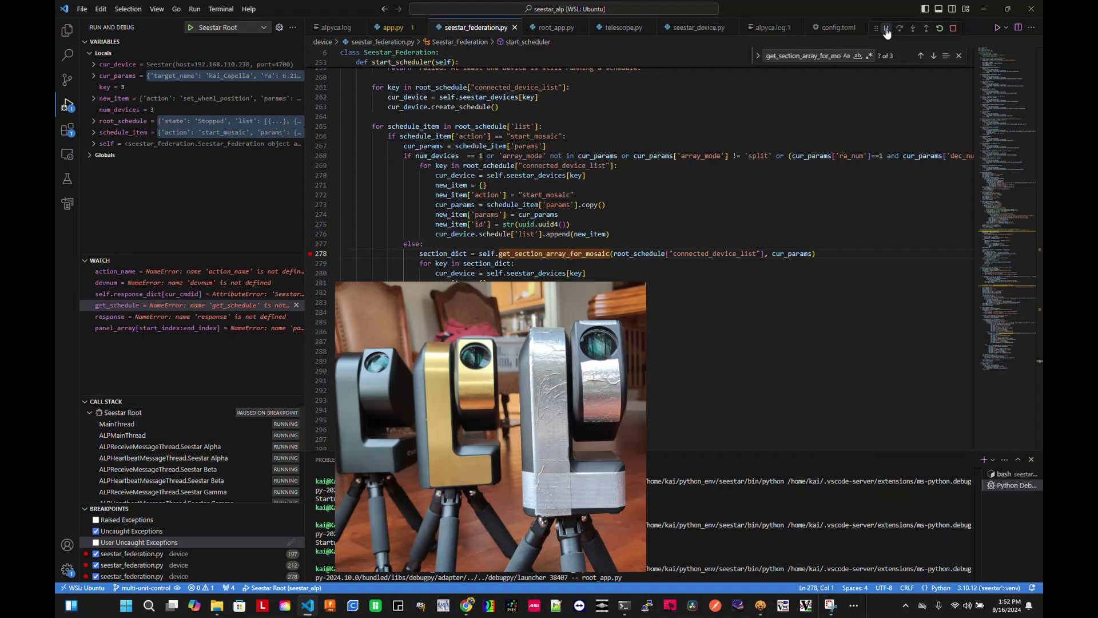
click(886, 30)
click(885, 29)
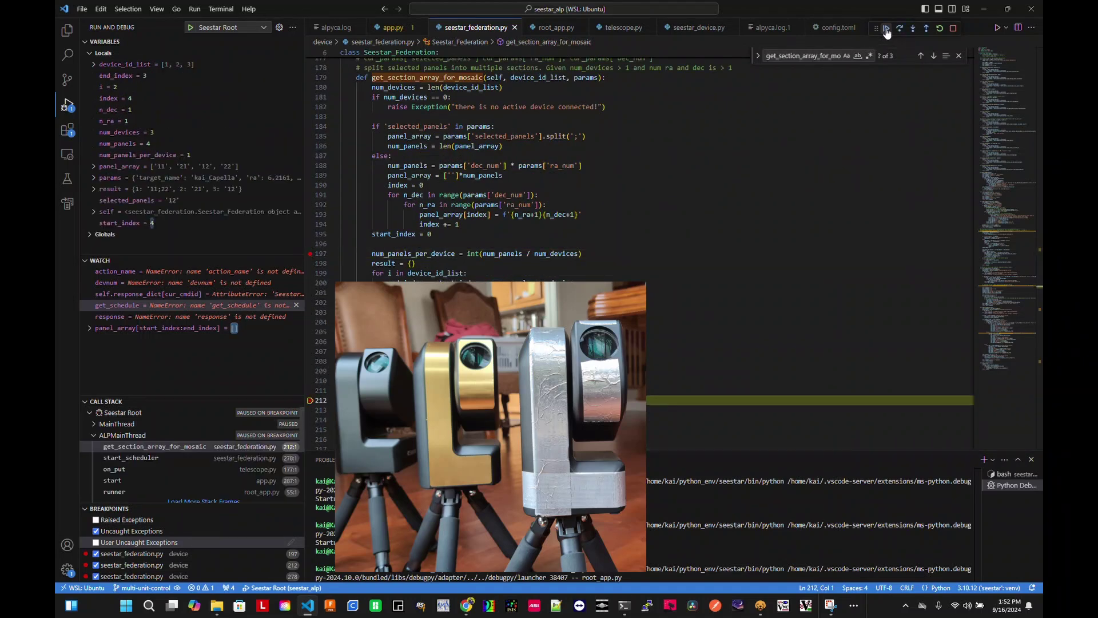
click(980, 9)
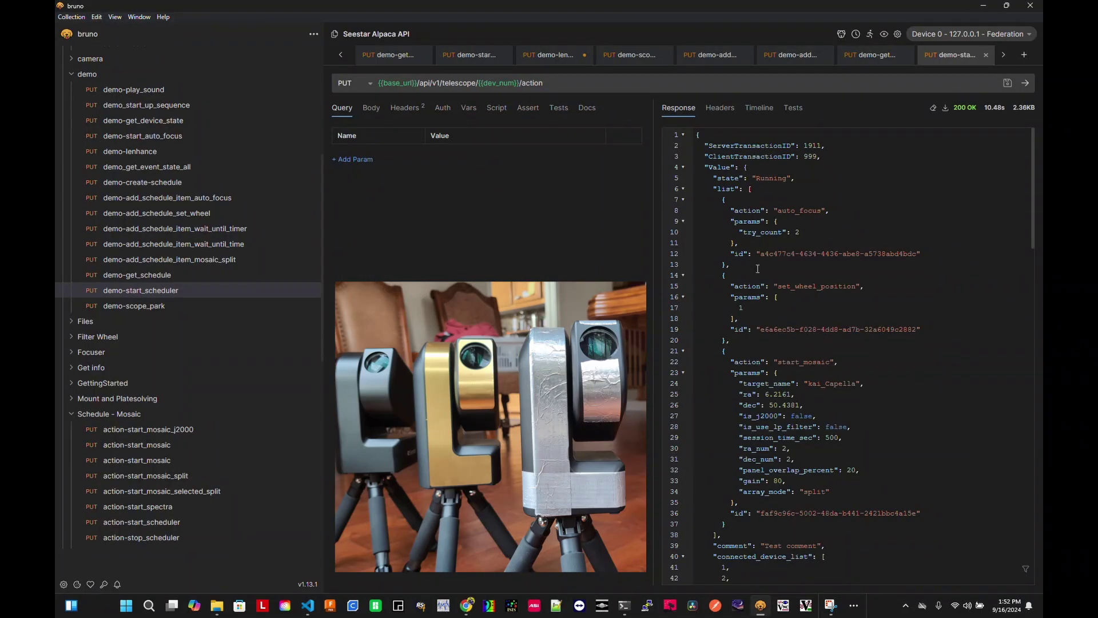
Step: Examine the scheduler response for each device's schedule, checking the selected_panels assigned to devices 1, 2 and 3
scroll(867, 257, down, 3)
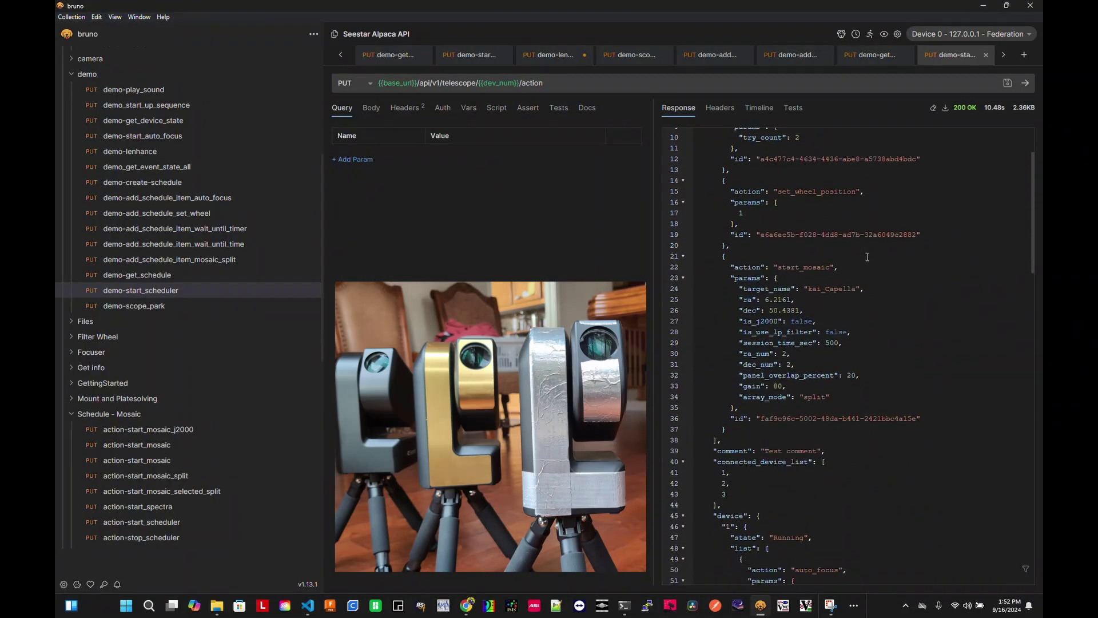
scroll(867, 256, down, 9)
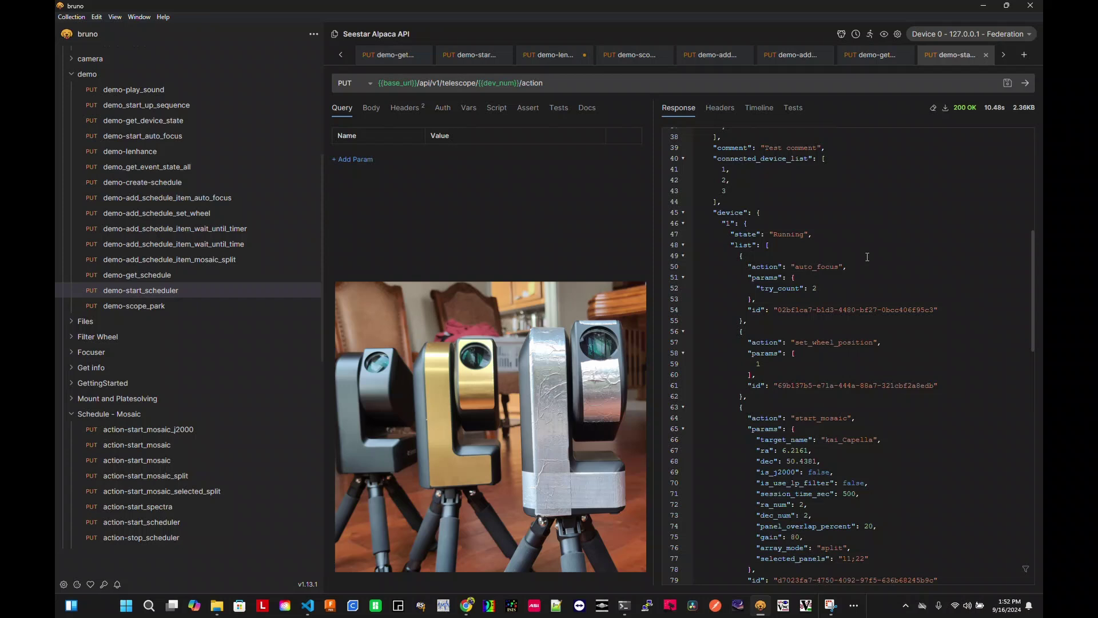
scroll(867, 257, down, 3)
scroll(867, 257, down, 3)
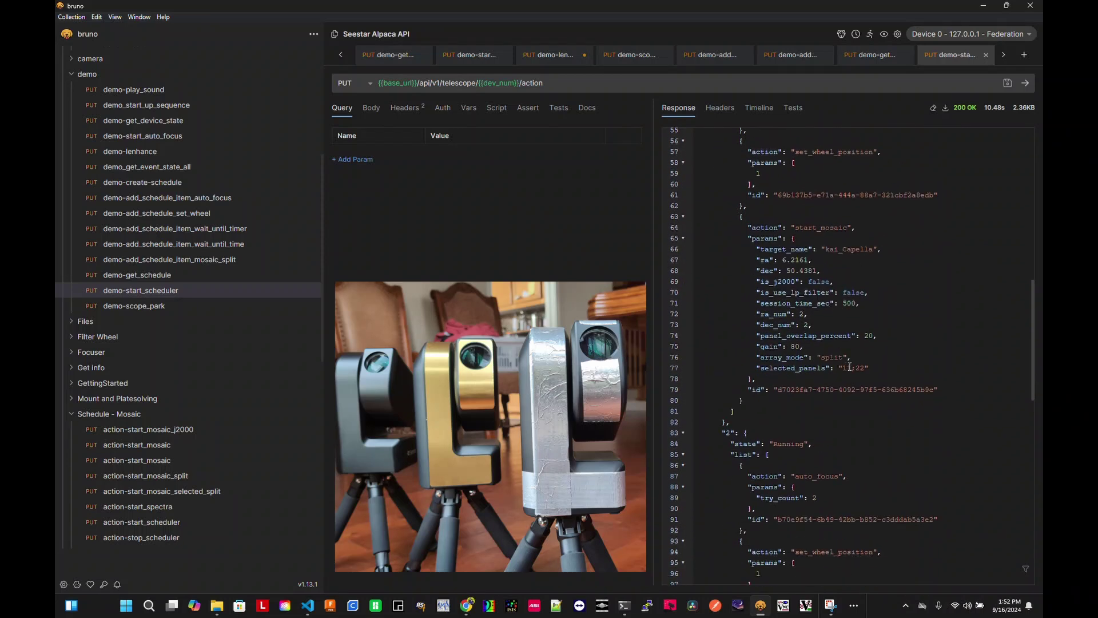
scroll(856, 369, down, 2)
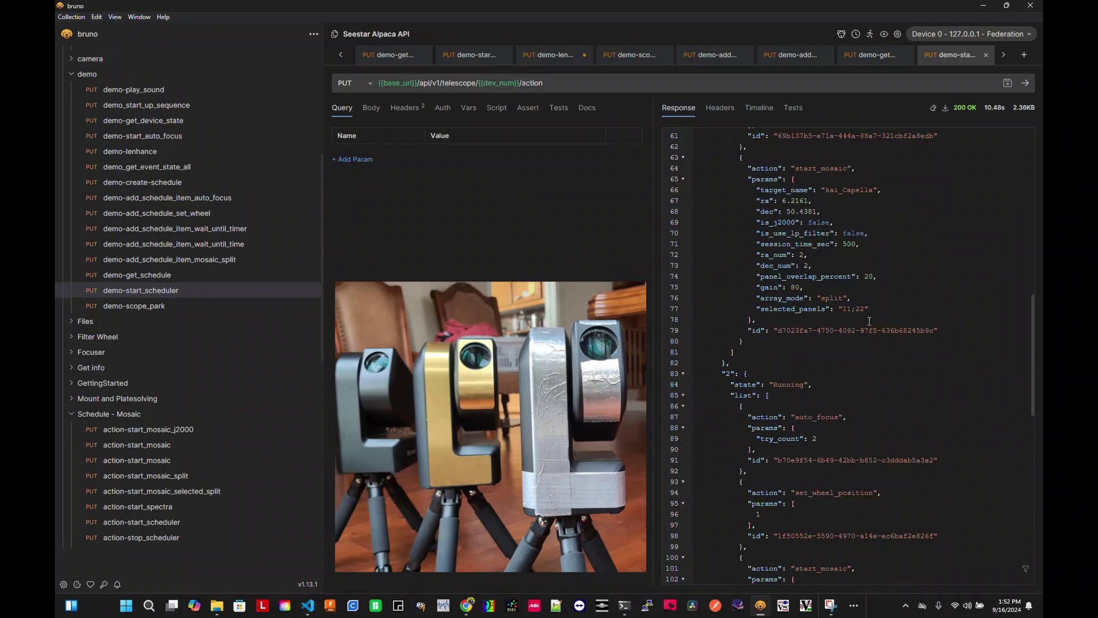
scroll(869, 322, down, 10)
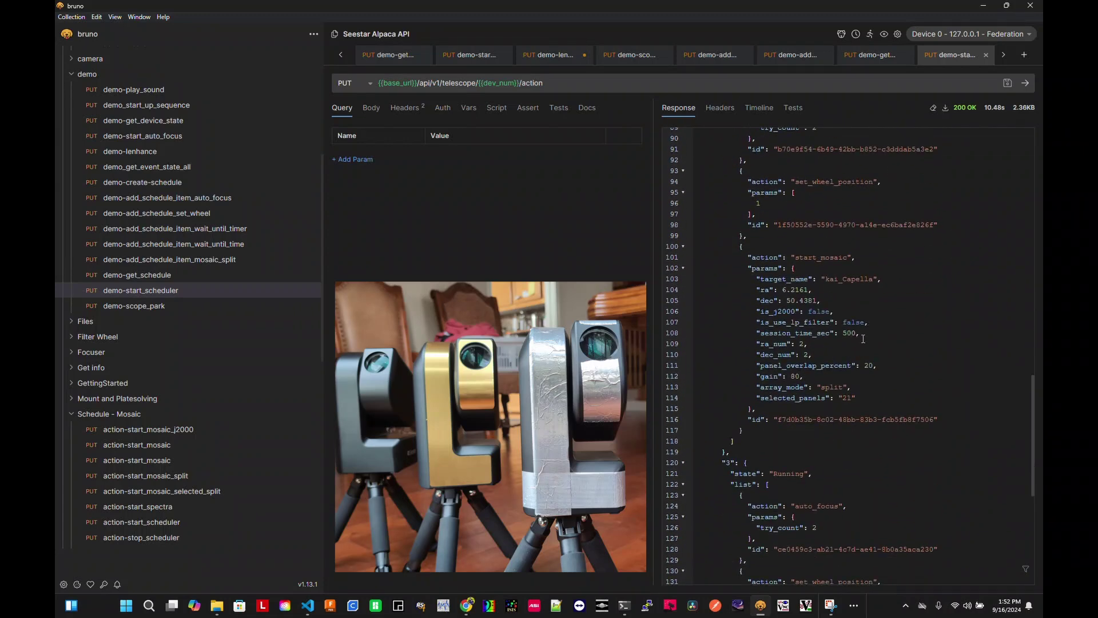
scroll(845, 403, down, 10)
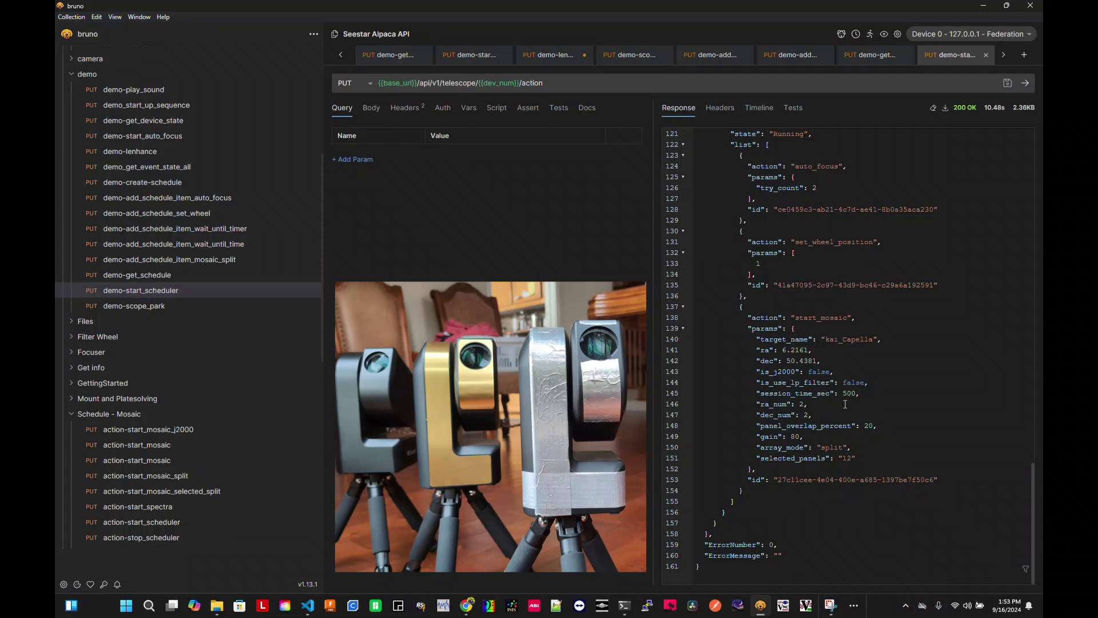